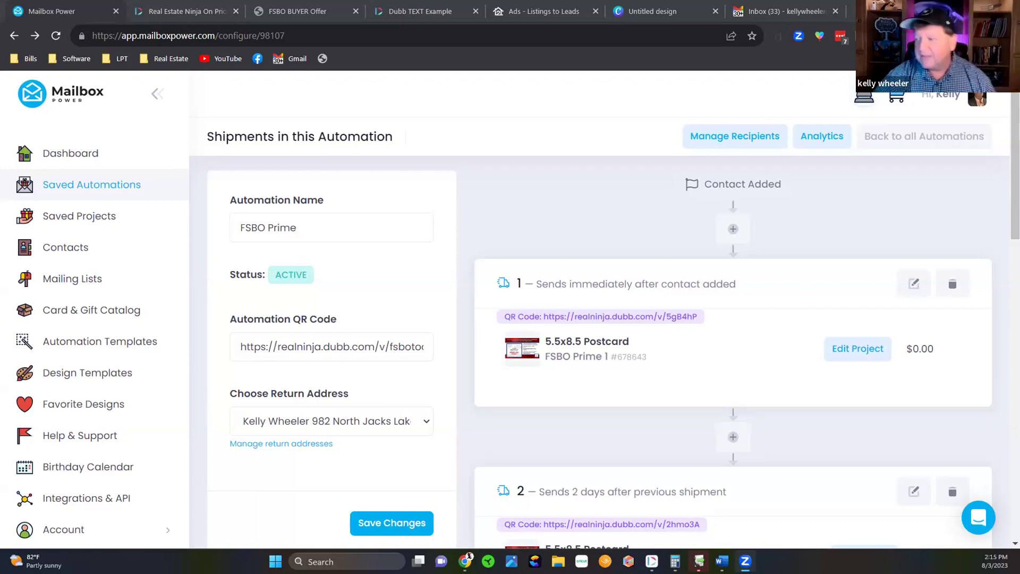
Step: Enlarge the FSBO Prime automation's first 5.5x8.5 postcard design for preview
click(363, 347)
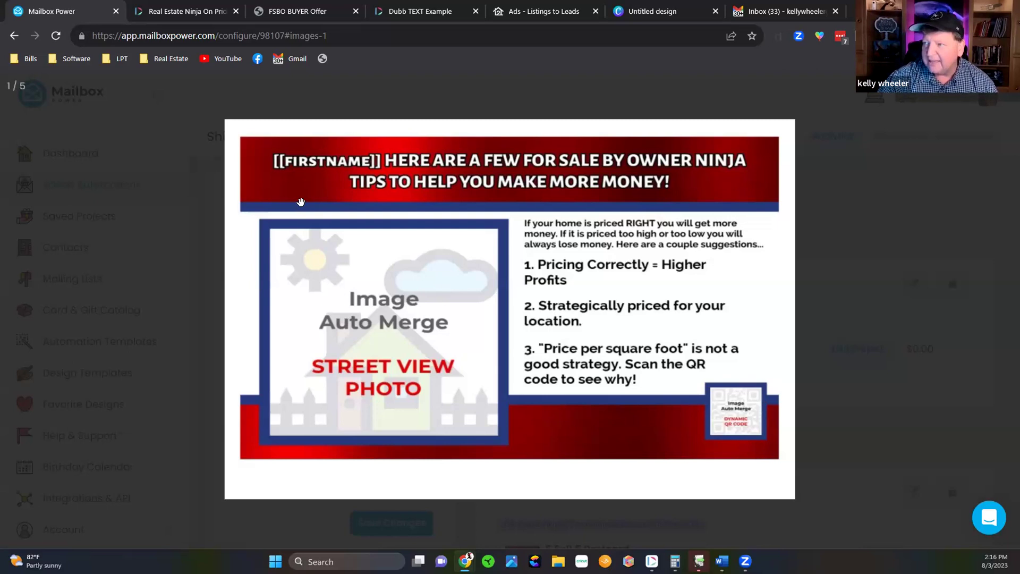
Step: Switch to the Dubb 'Real Estate Ninja On Pricing' video page
key(ctrl+Tab)
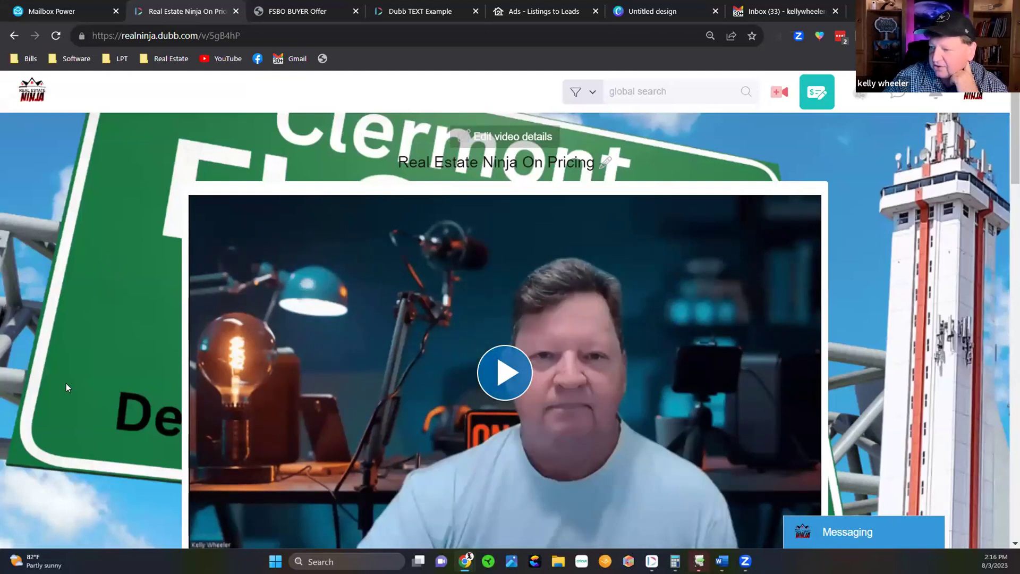
Step: Scroll through the Dubb pricing page's article, buttons and consultation booking calendar
scroll(66, 391, down, 2)
scroll(67, 390, down, 5)
scroll(68, 388, up, 6)
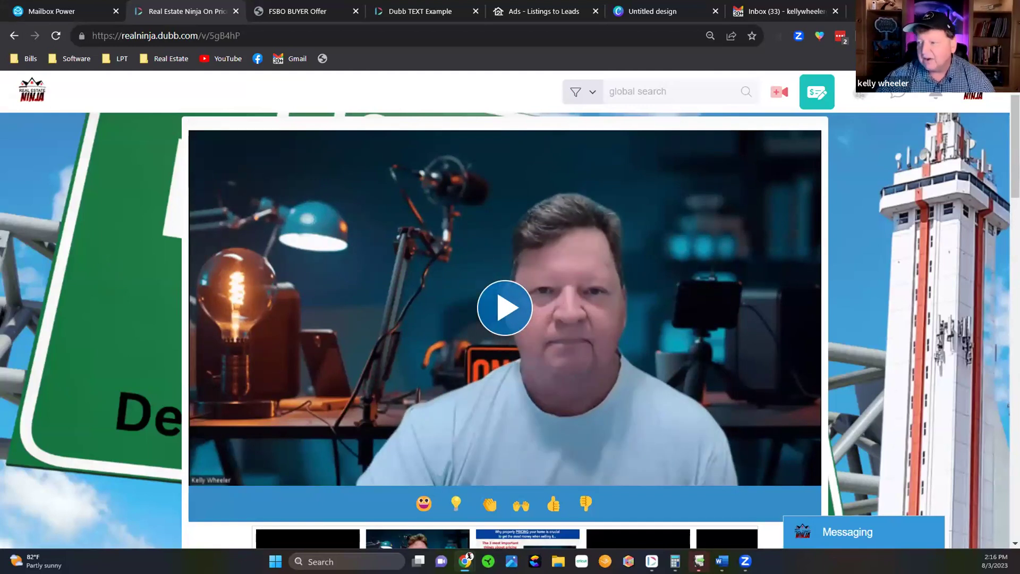
scroll(143, 352, down, 2)
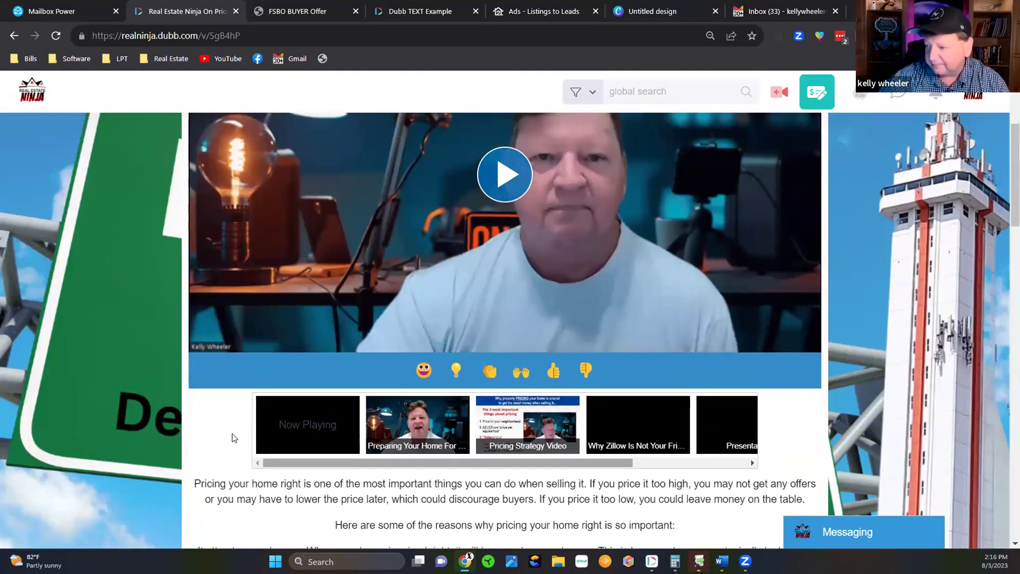
scroll(231, 433, down, 5)
scroll(244, 436, down, 12)
scroll(371, 380, up, 11)
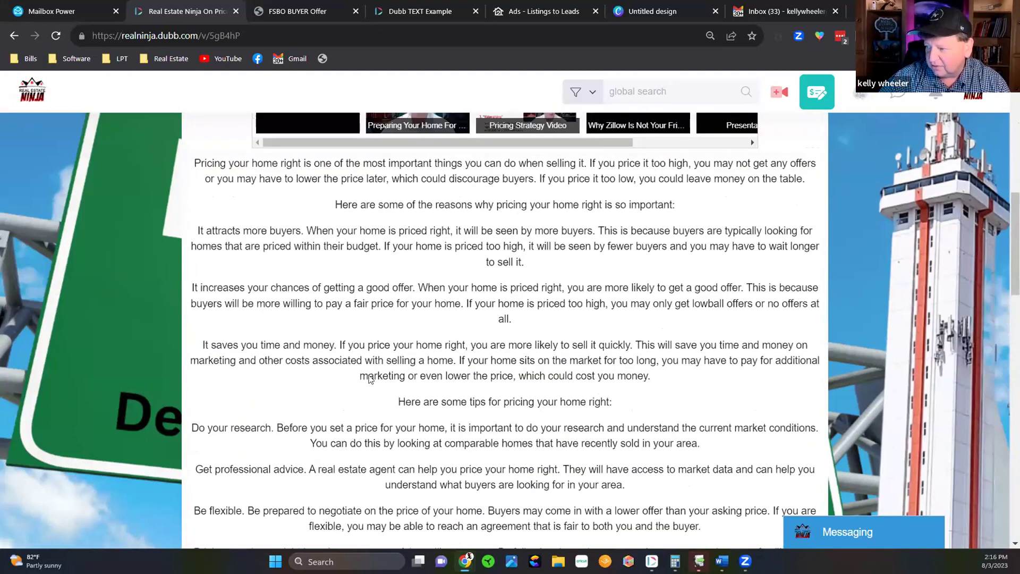
scroll(300, 396, down, 5)
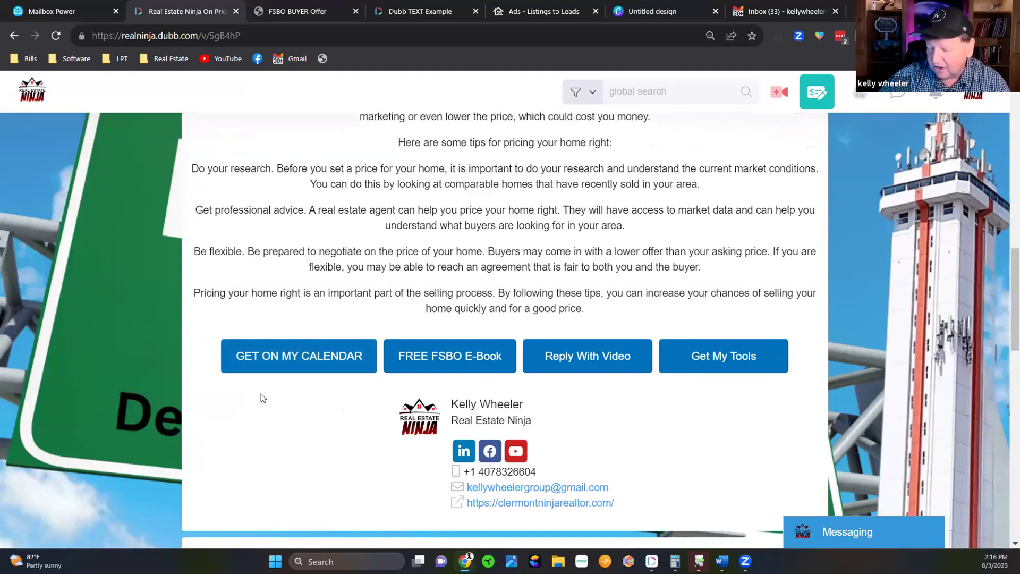
scroll(255, 402, down, 10)
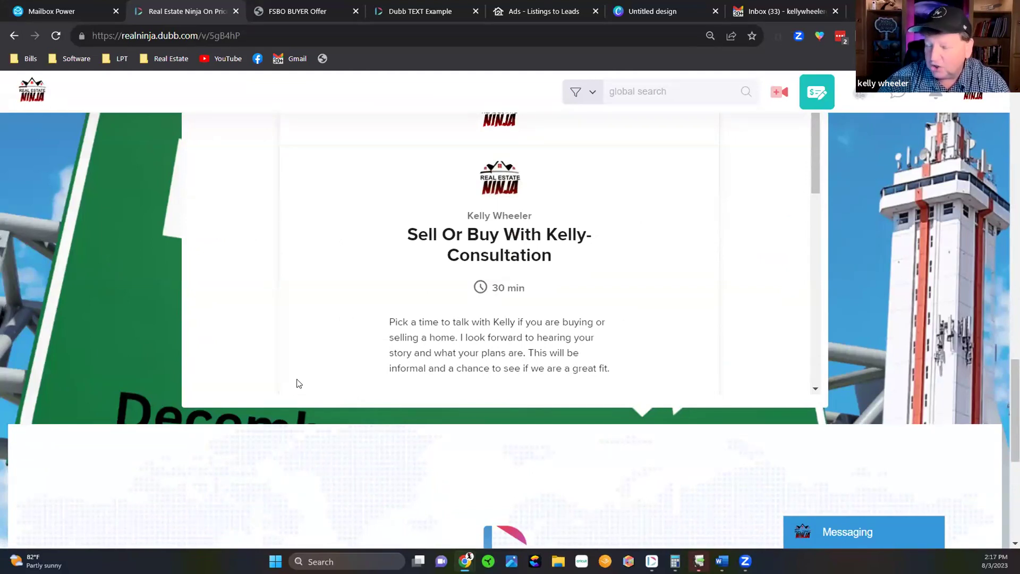
Step: Scroll back to the page top and return to Mailbox Power's enlarged postcard preview
scroll(298, 383, up, 5)
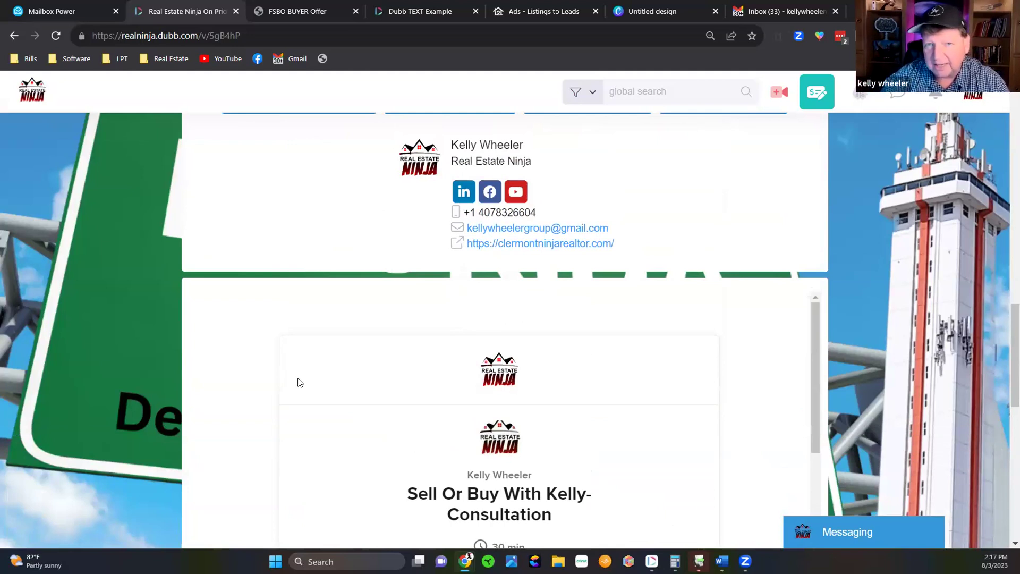
scroll(297, 385, down, 3)
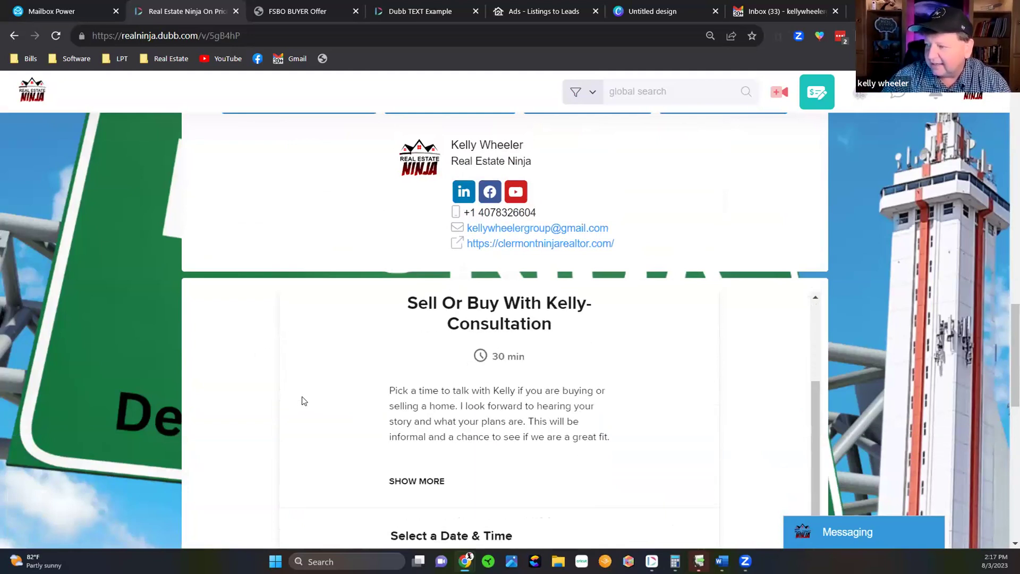
scroll(303, 393, up, 3)
scroll(302, 381, up, 5)
scroll(301, 366, down, 2)
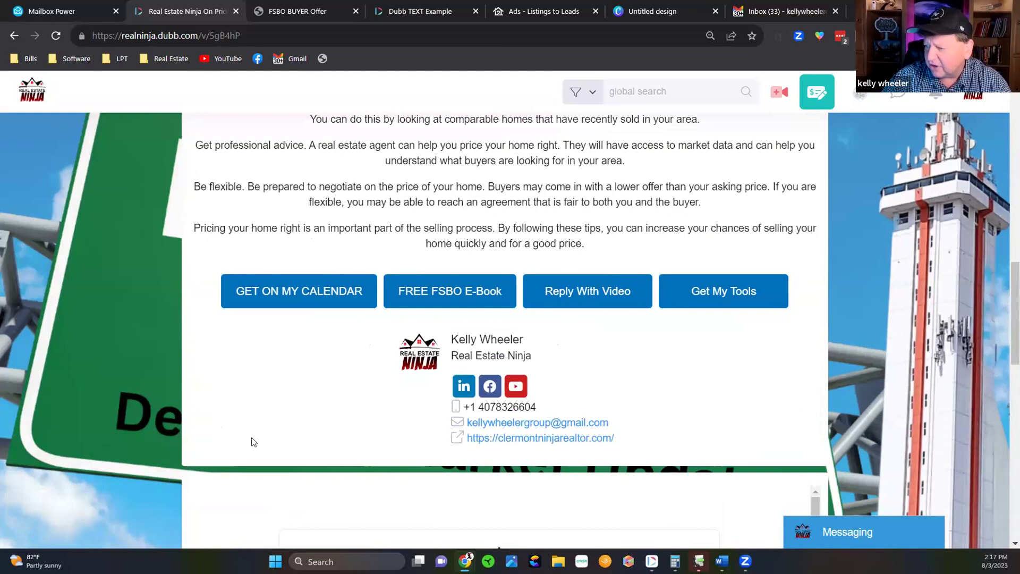
scroll(244, 425, up, 10)
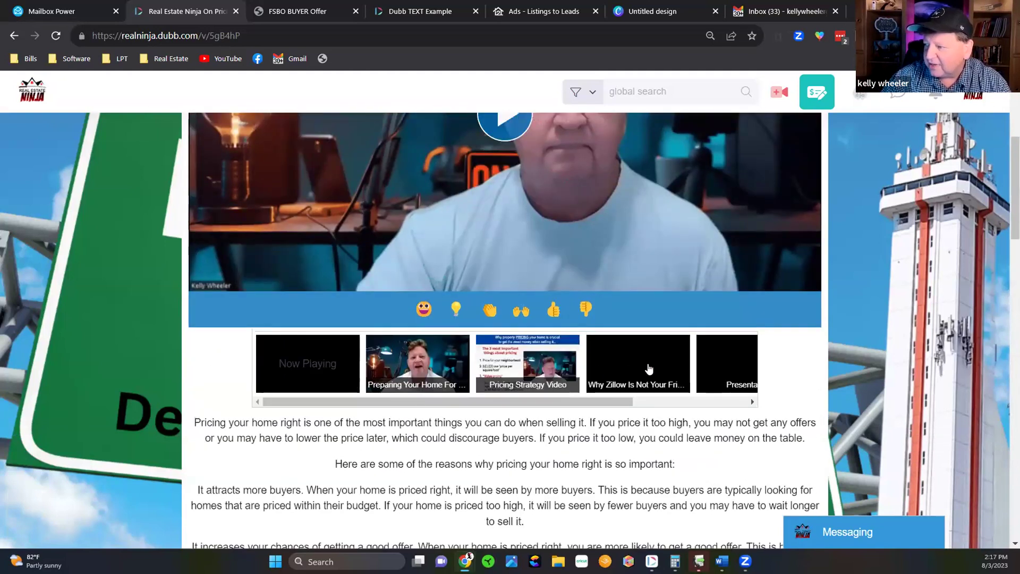
scroll(413, 422, up, 5)
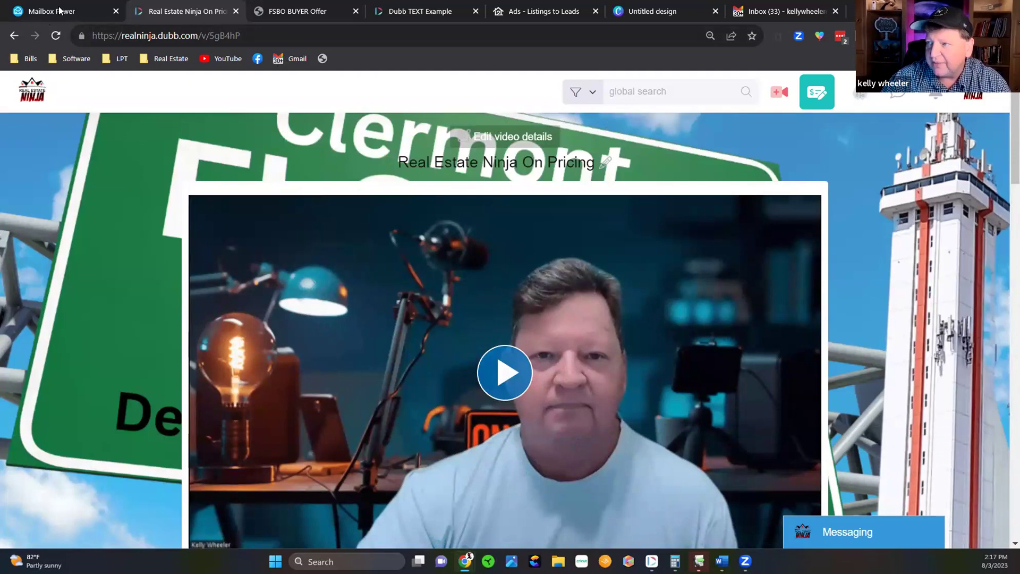
click(51, 10)
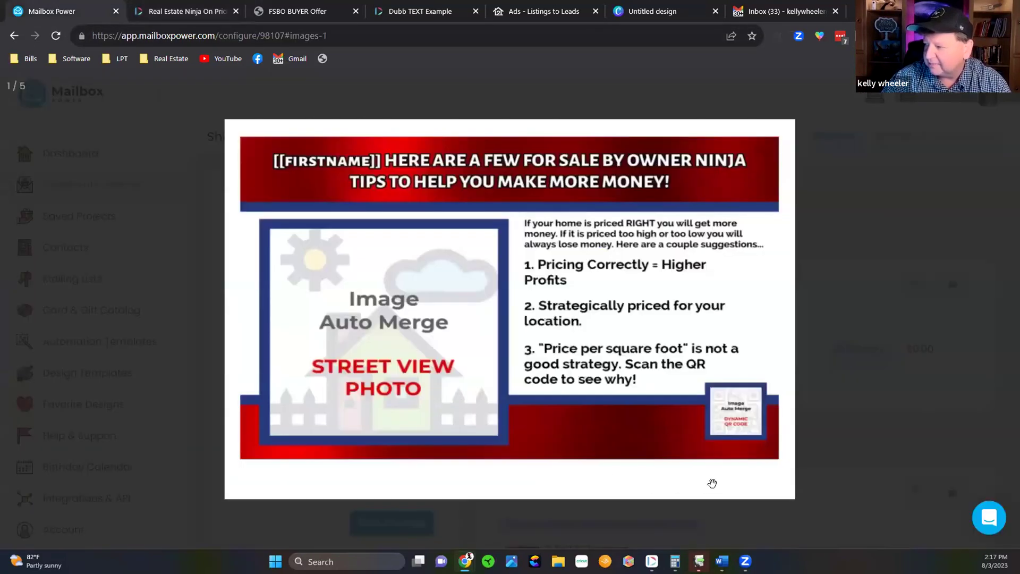
Step: Compare the Dubb pricing page, close the enlarged postcard preview, then return to Dubb
click(182, 12)
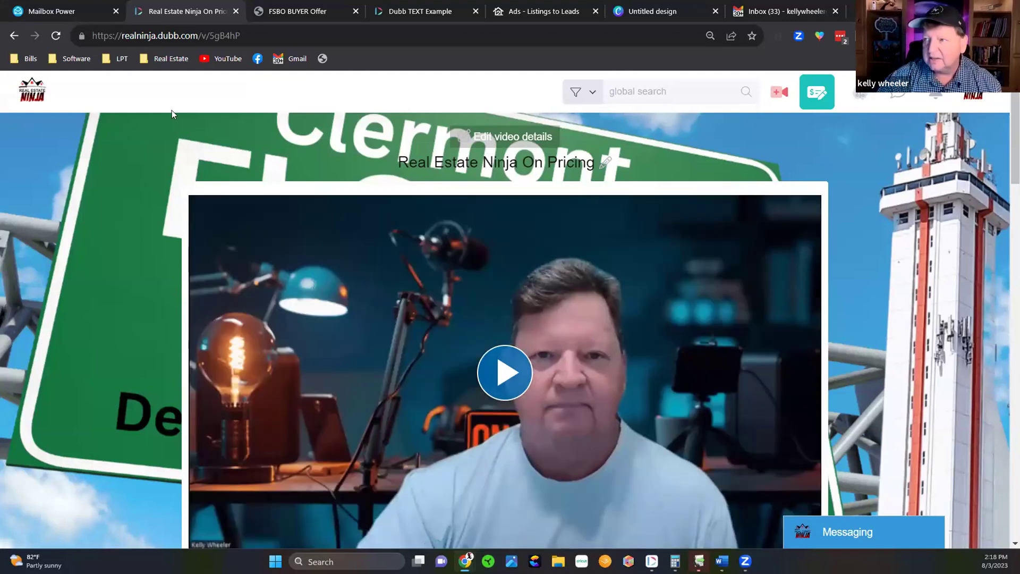
click(85, 7)
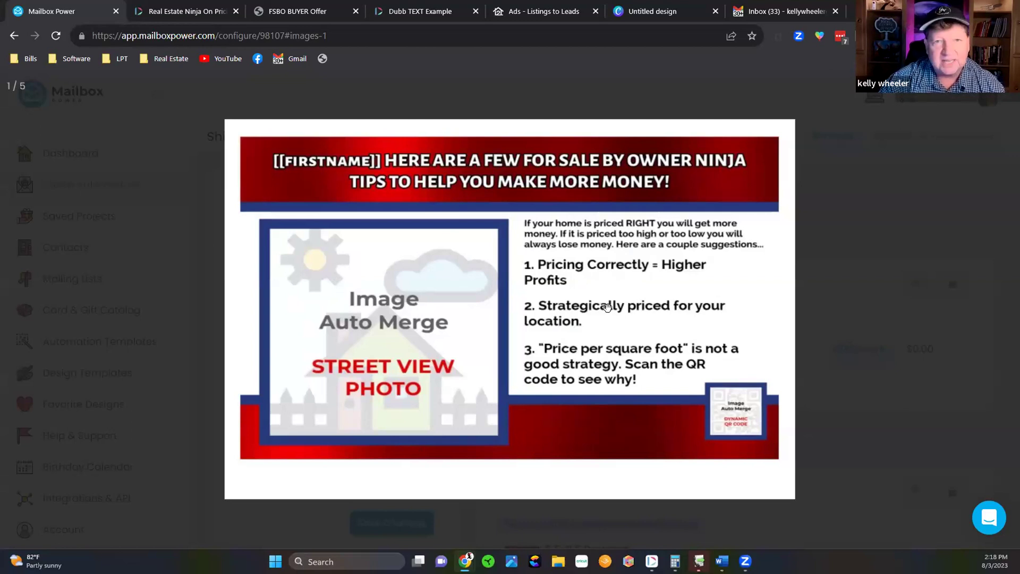
click(200, 488)
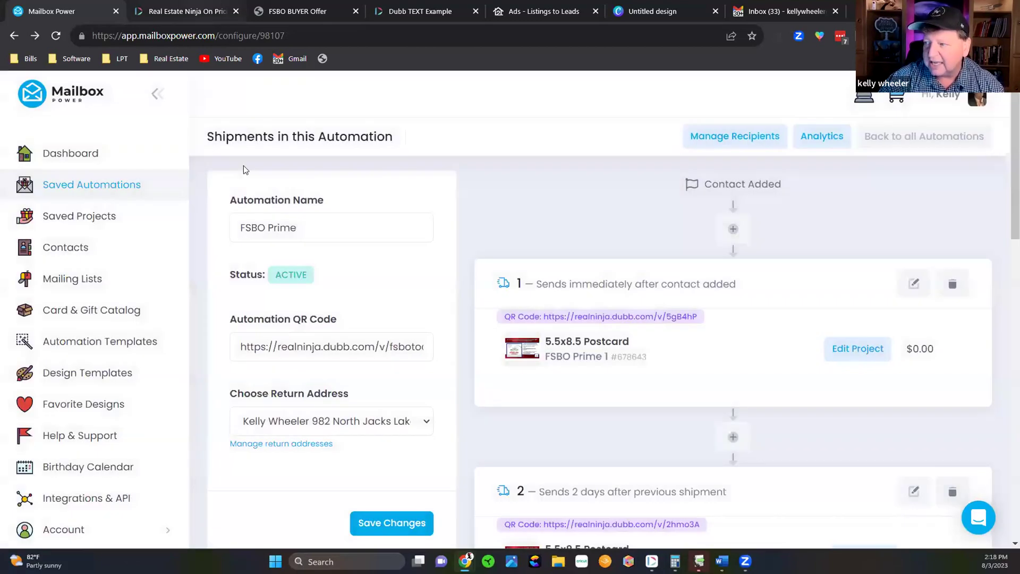
click(176, 12)
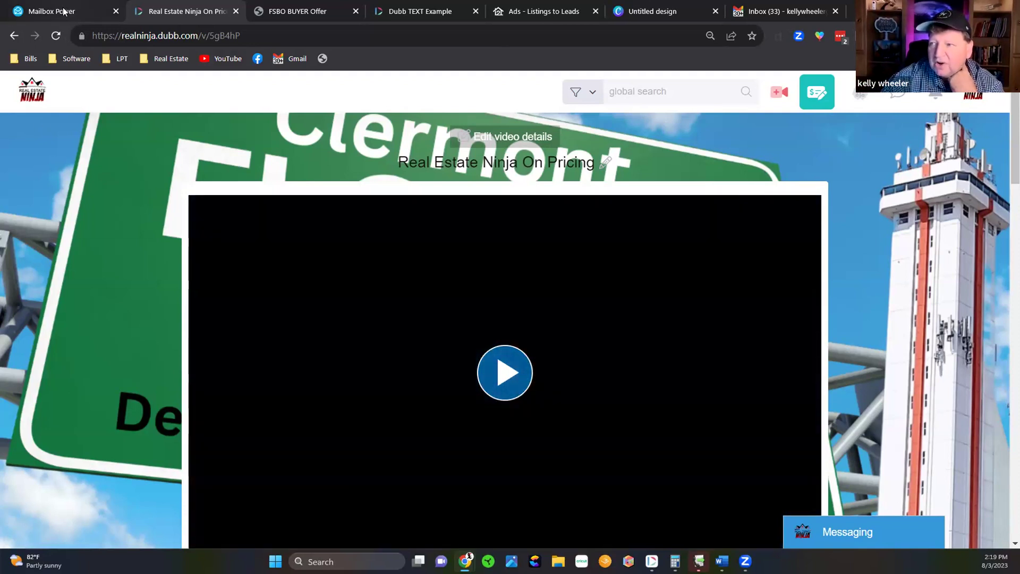
Step: Return to the FSBO Prime automation and enlarge the first shipment's postcard again
click(29, 5)
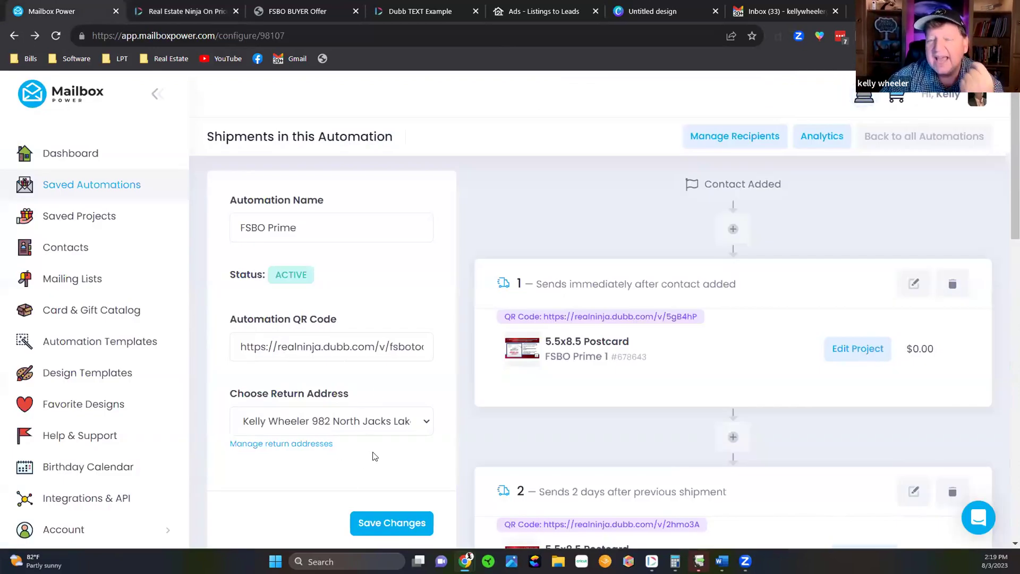
click(538, 357)
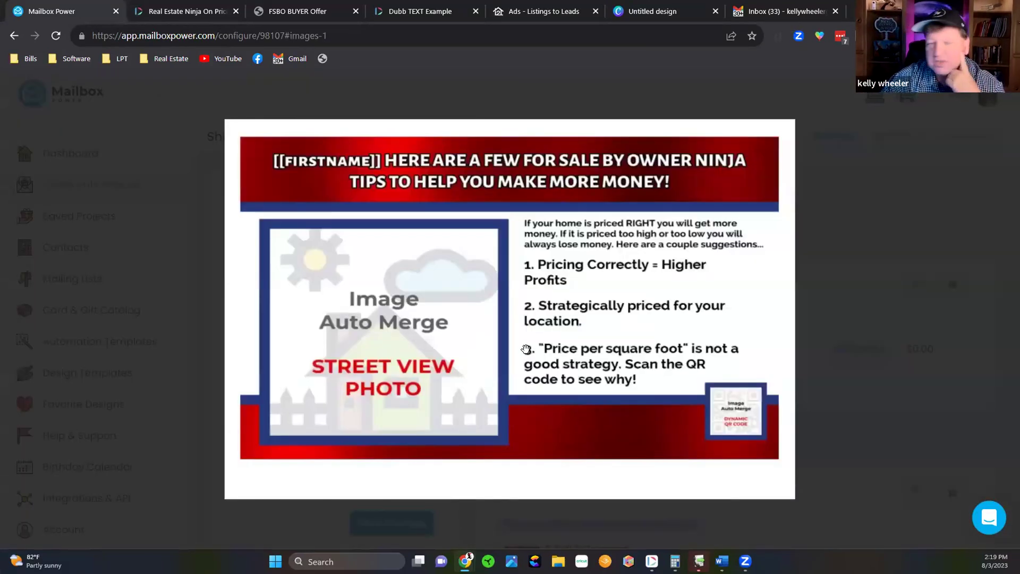
Step: Page through postcards two to four, checking the Dubb pricing video between them
click(528, 348)
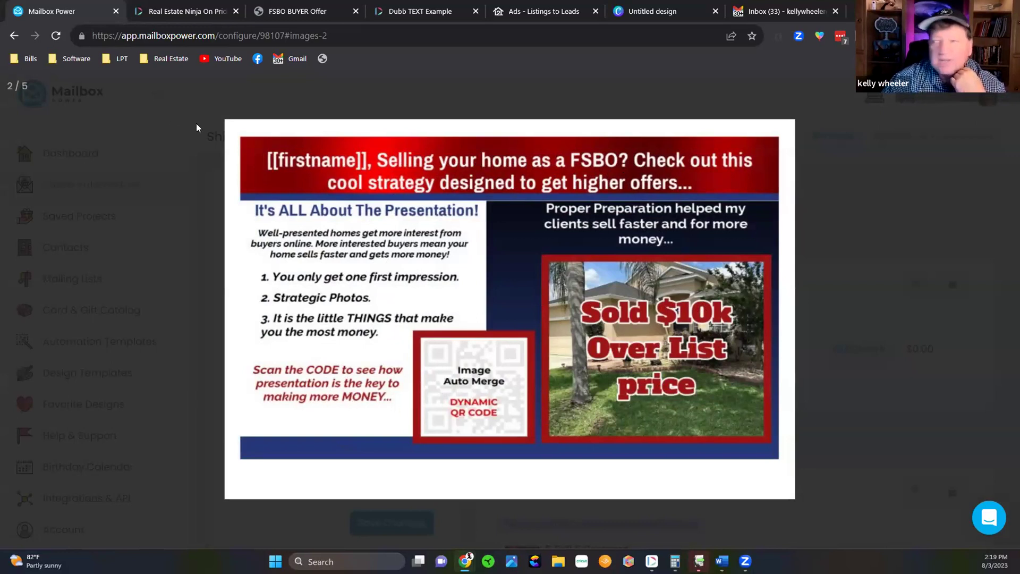
click(202, 8)
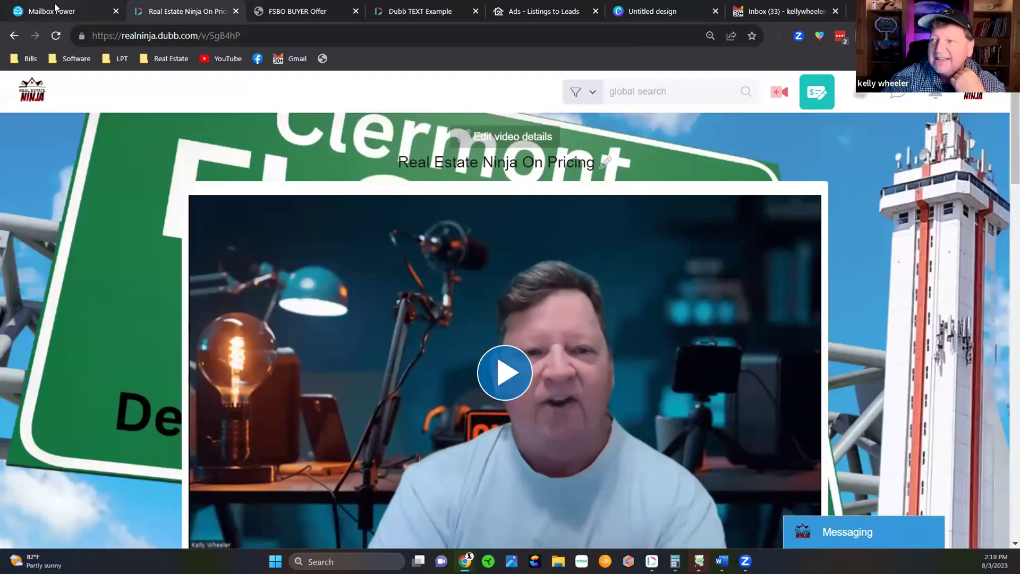
key(ctrl+shift+Tab)
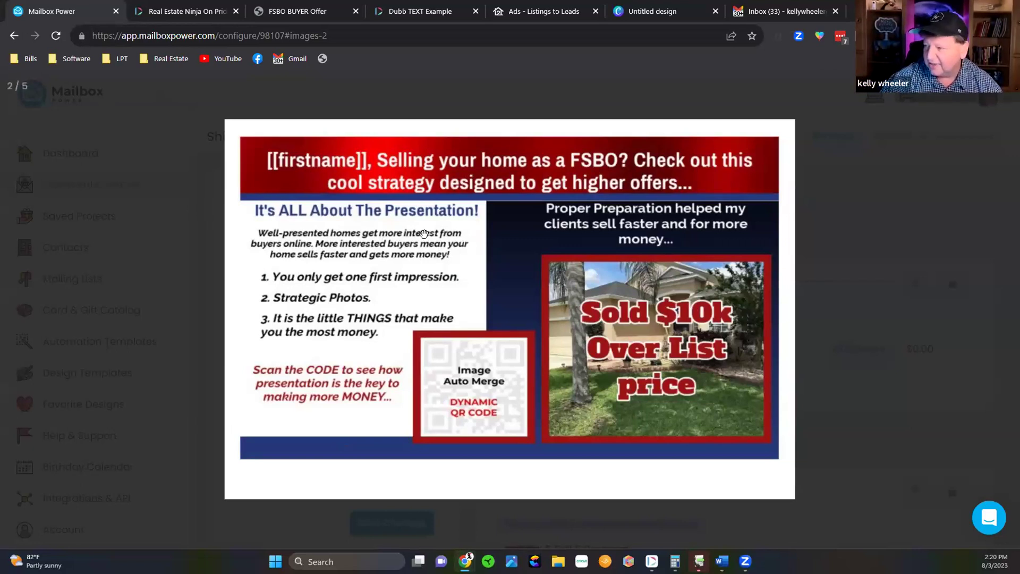
key(Right)
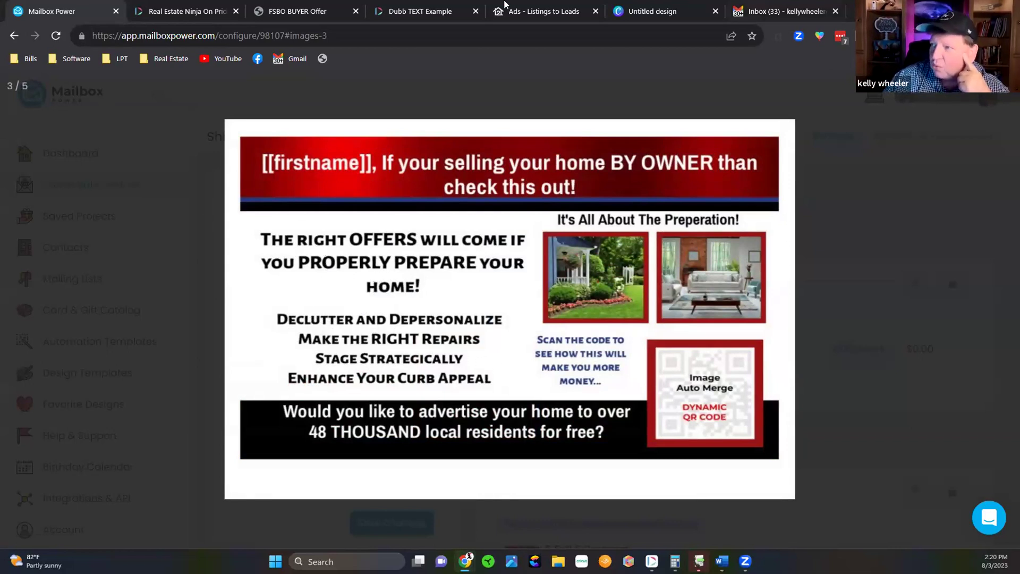
click(204, 10)
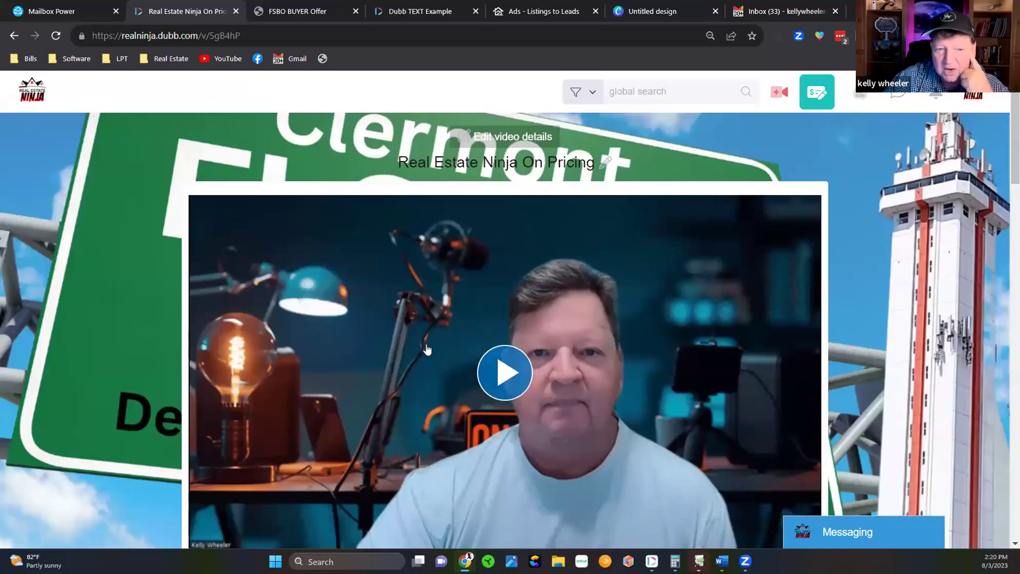
click(60, 13)
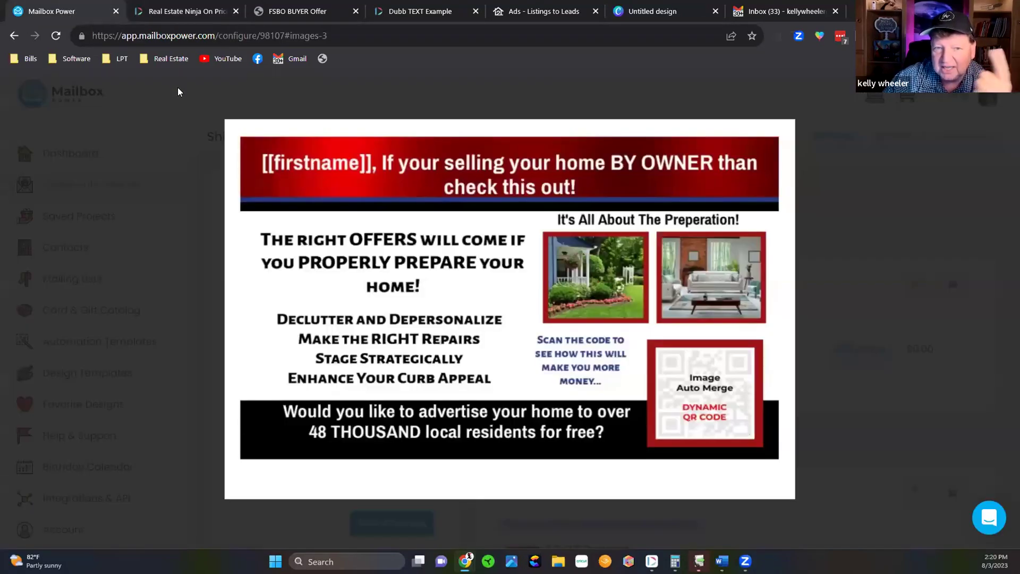
click(440, 225)
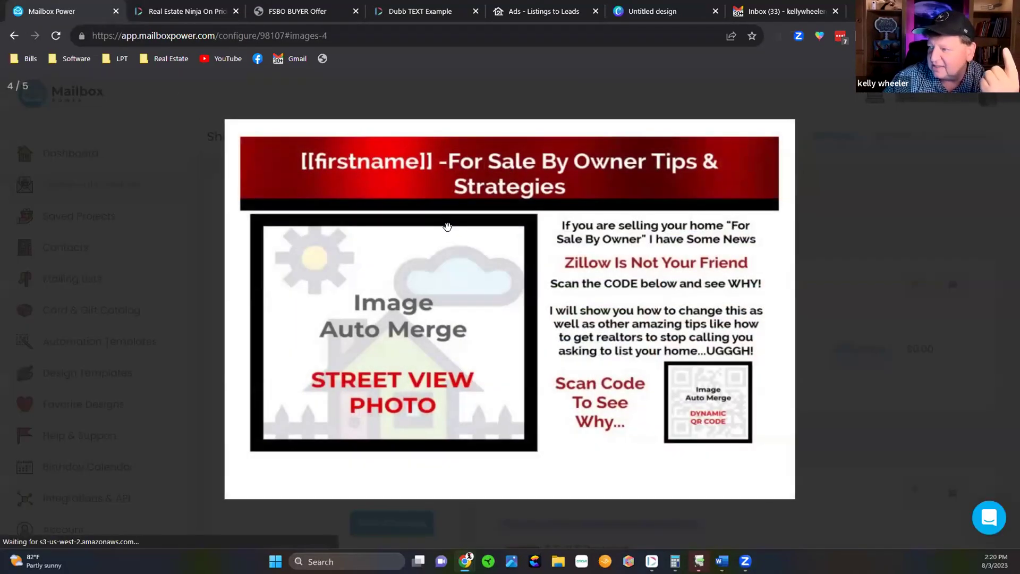
Step: View the fifth SOLD-sign postcard, then bring up the FSBO BUYER Offer PDF
click(446, 226)
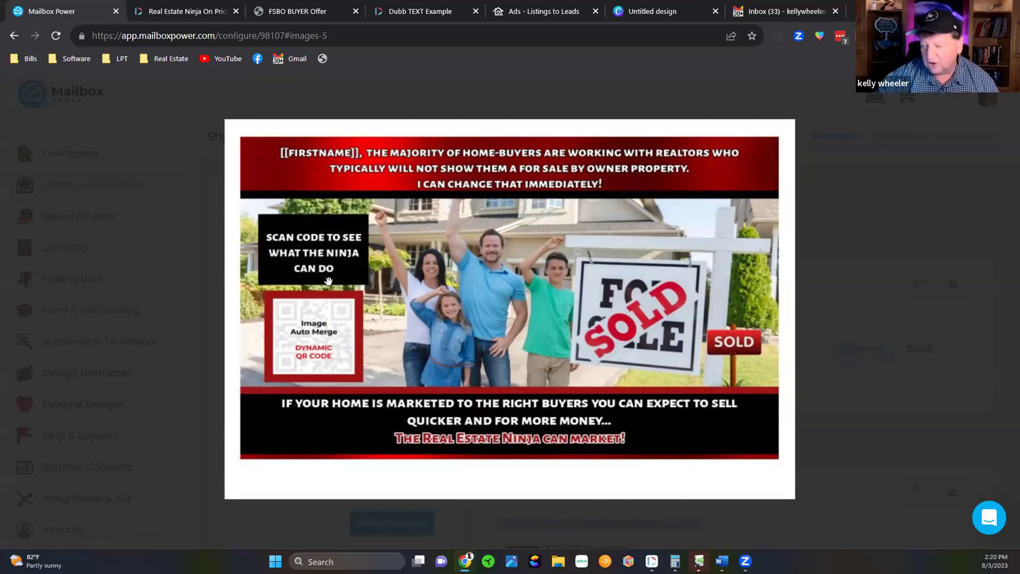
mouse_move(282, 14)
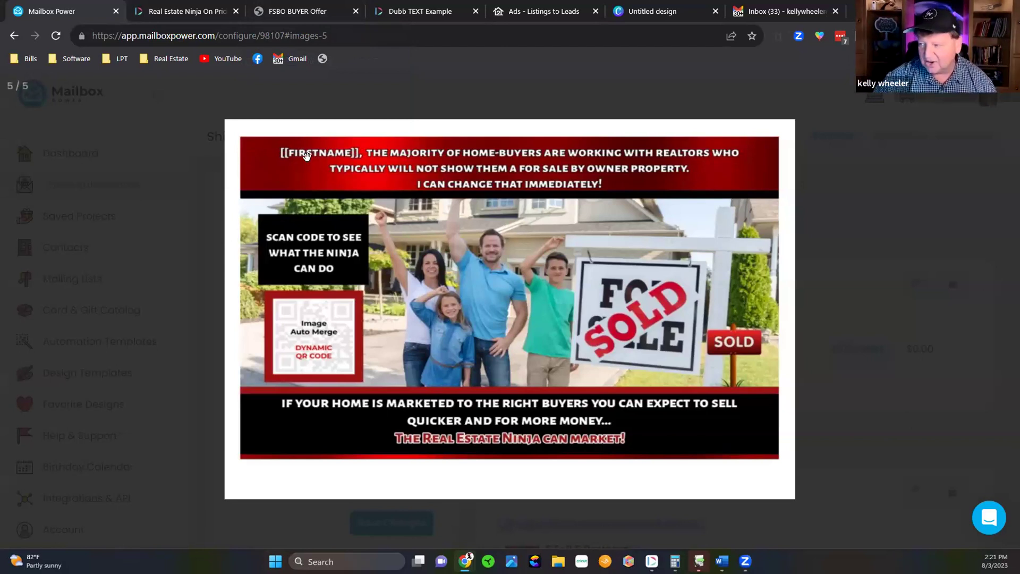
click(290, 9)
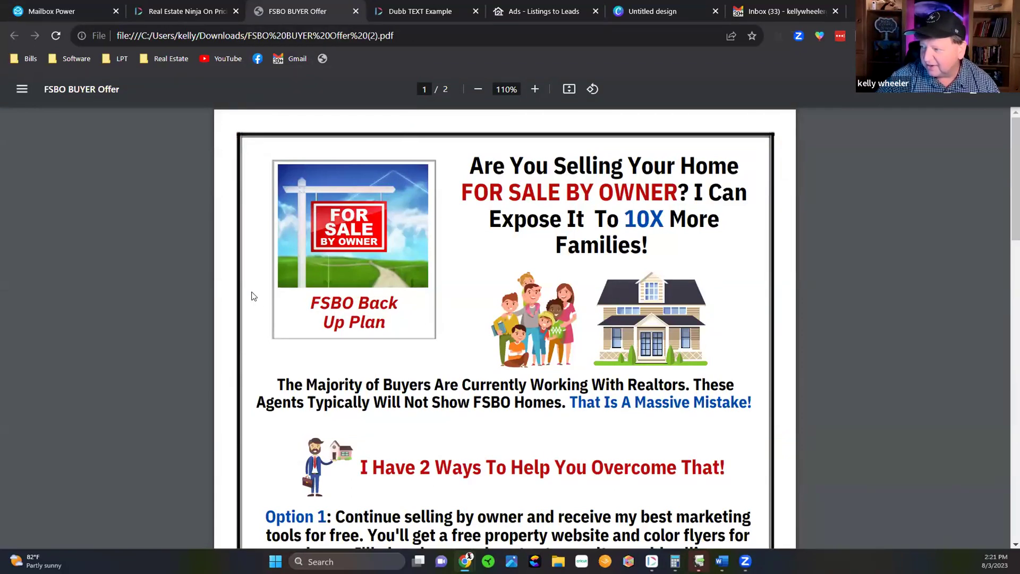
Step: Read the FSBO BUYER Offer flyer through Options 1 and 2 to page 2's SCAN ME code
scroll(254, 296, down, 6)
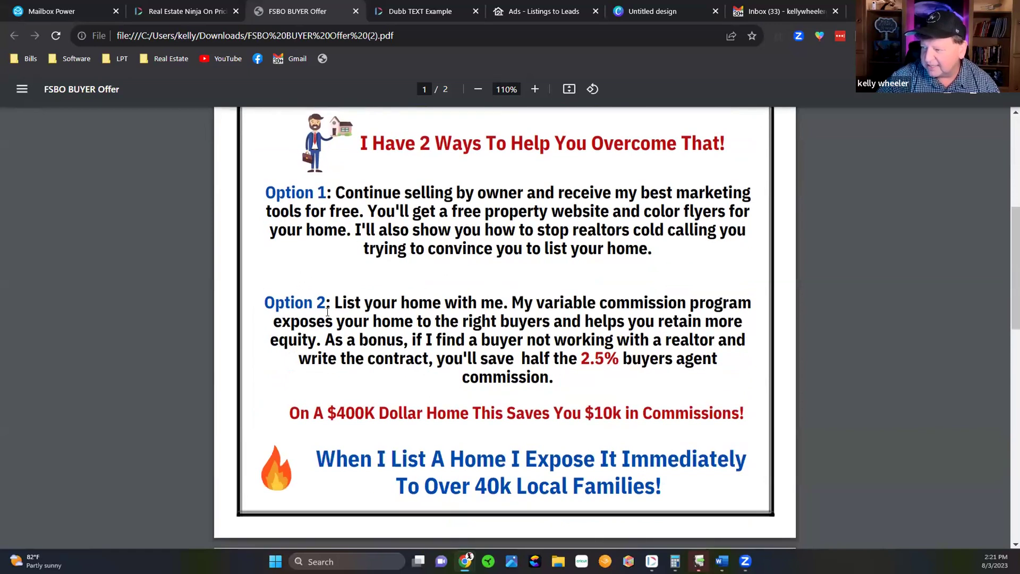
scroll(326, 314, down, 2)
scroll(327, 314, down, 7)
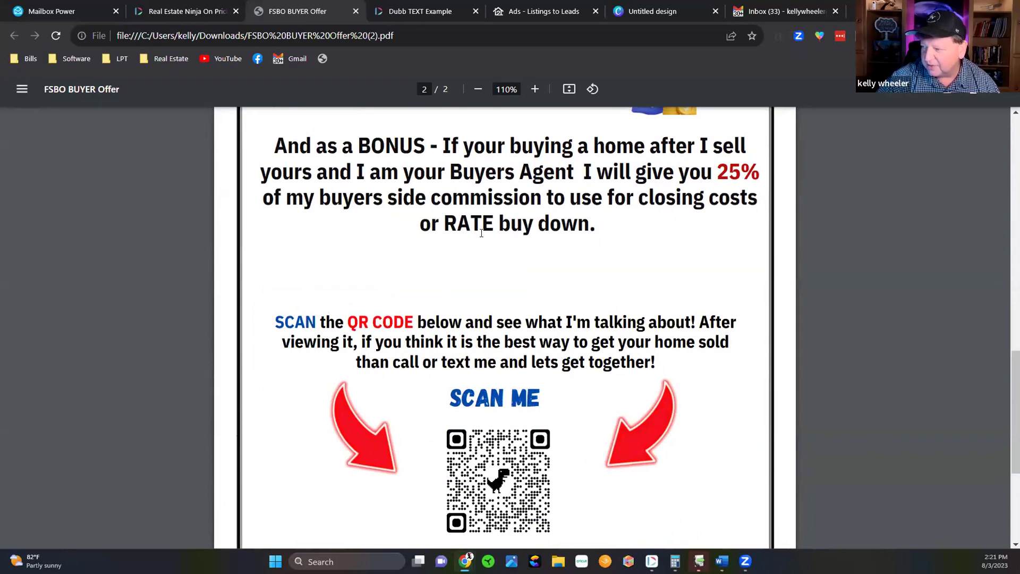
scroll(475, 236, down, 3)
scroll(476, 236, down, 1)
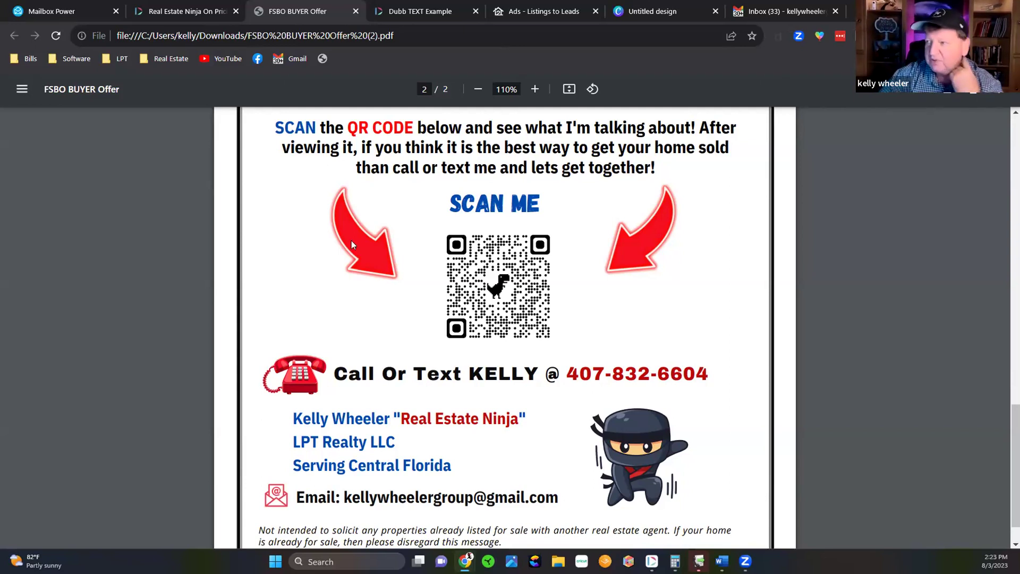
Step: Show the flyer's page 2 QR code, contact details and listed-homes disclaimer
scroll(316, 301, down, 1)
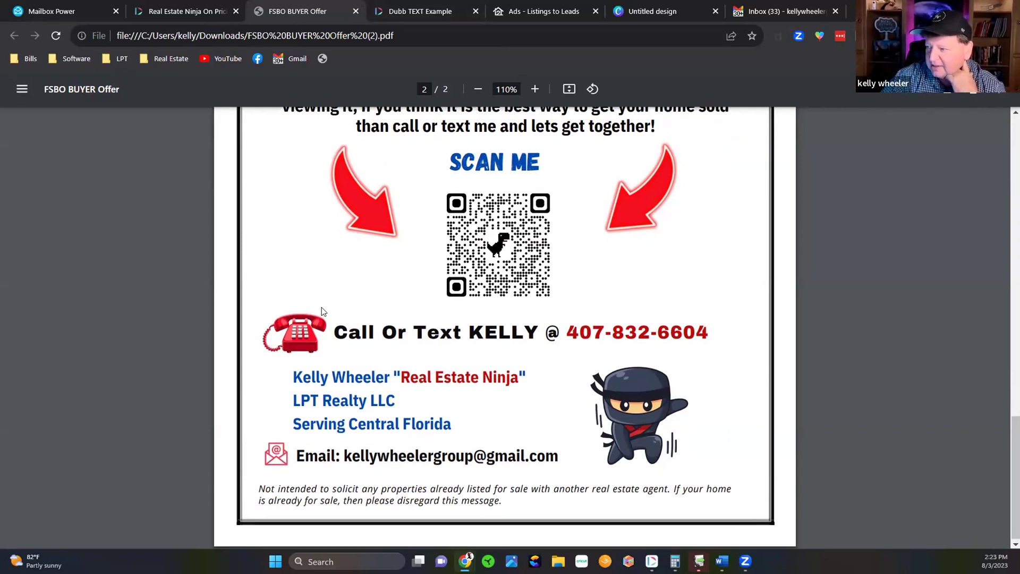
scroll(321, 307, up, 15)
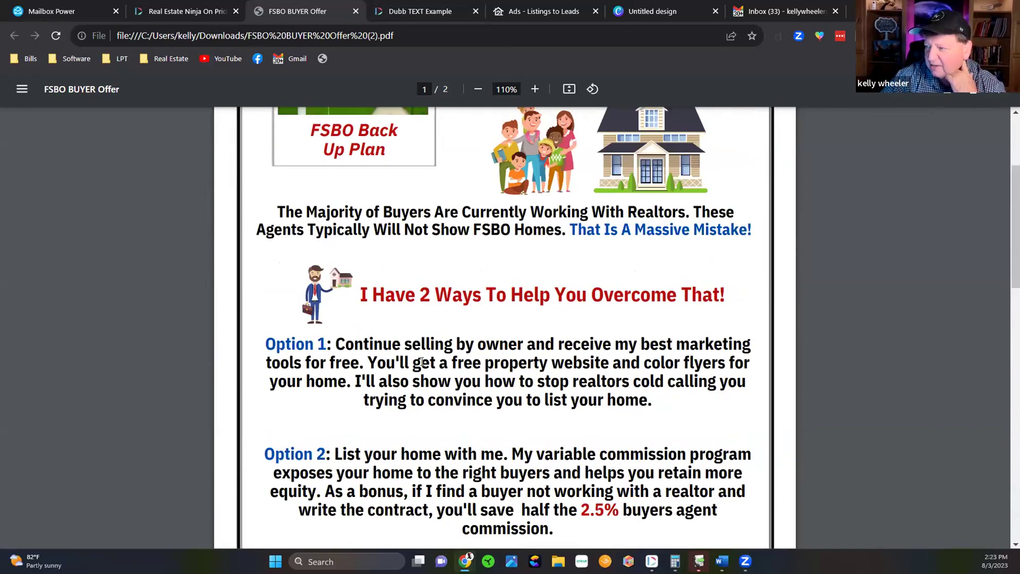
scroll(399, 391, down, 15)
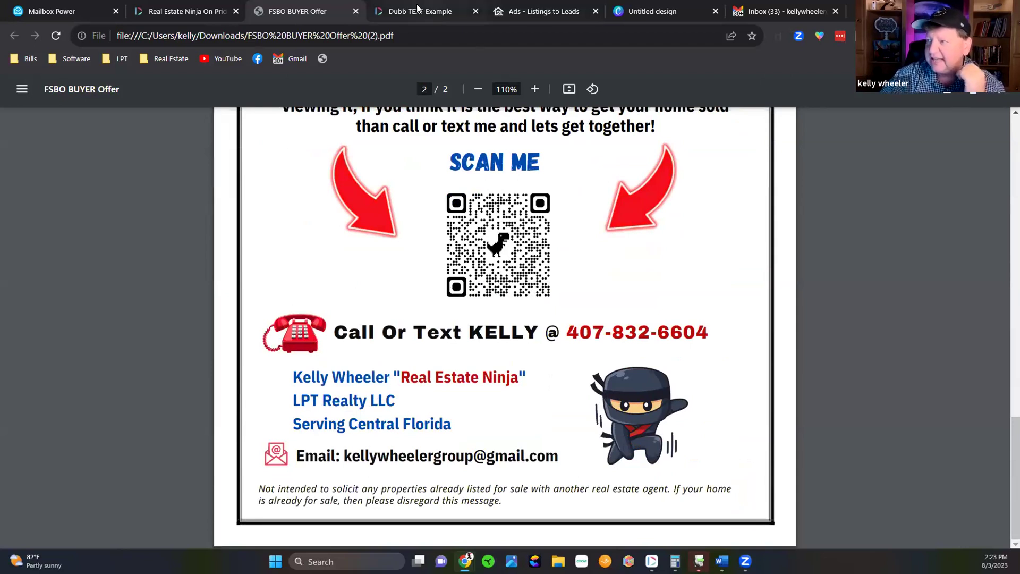
mouse_move(418, 9)
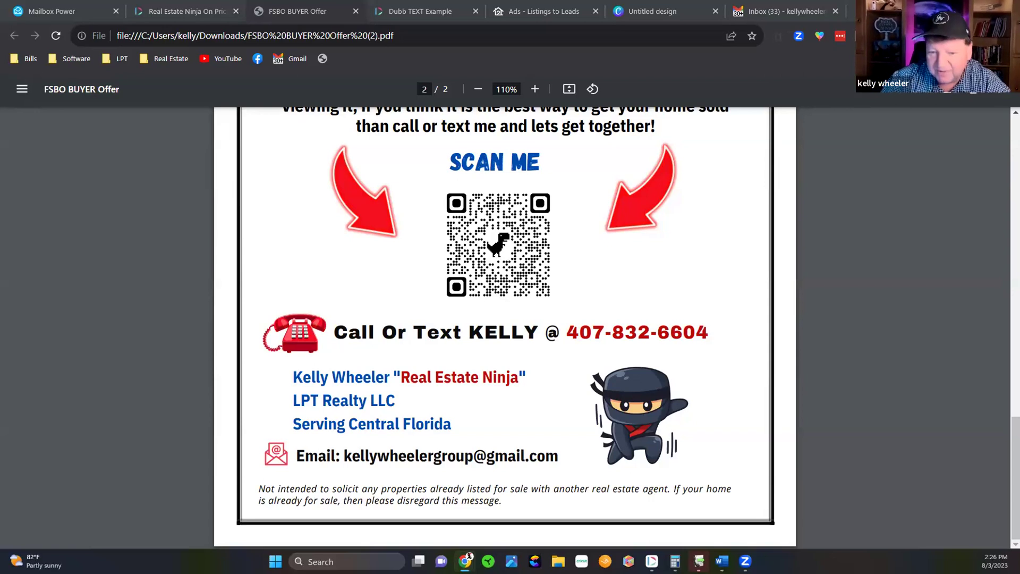
click(429, 12)
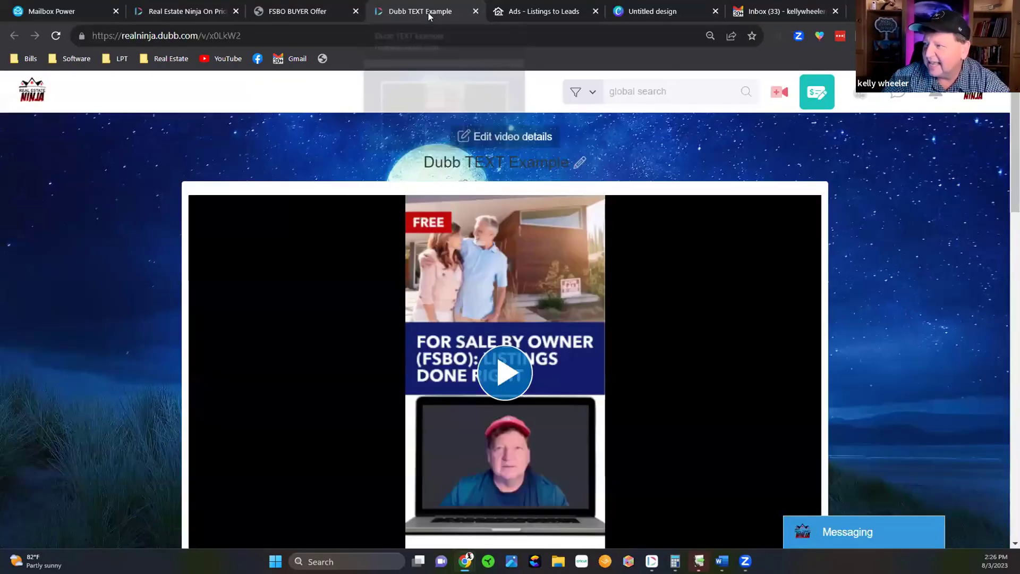
key(ctrl+shift+Tab)
key(ctrl+Tab)
drag(643, 13, 416, 14)
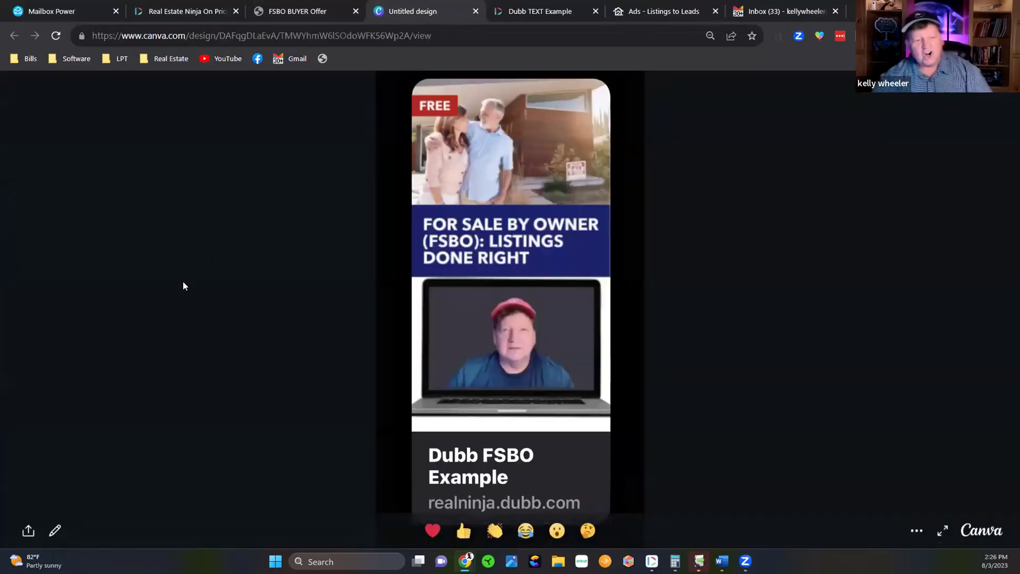
click(537, 11)
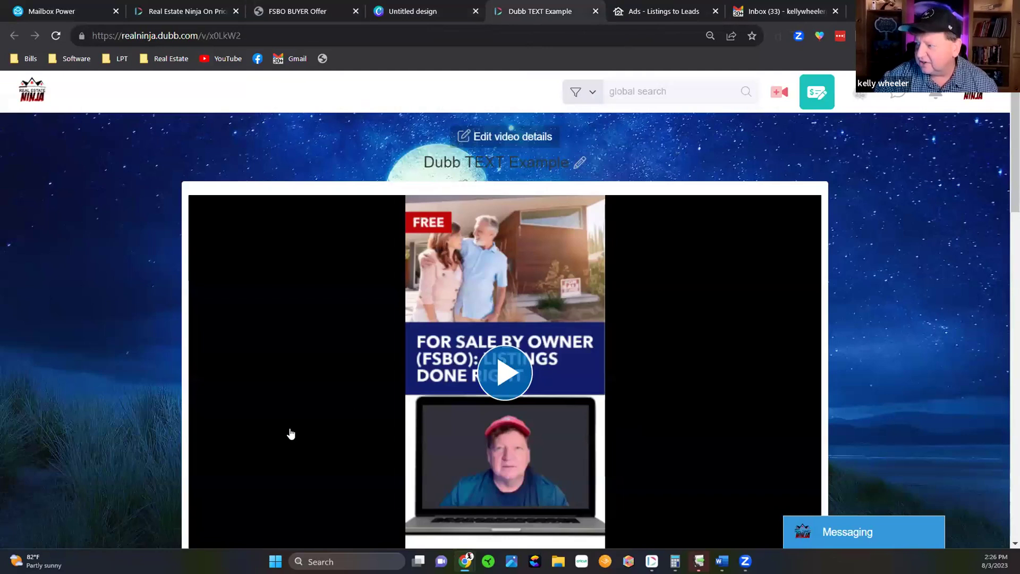
scroll(516, 304, down, 3)
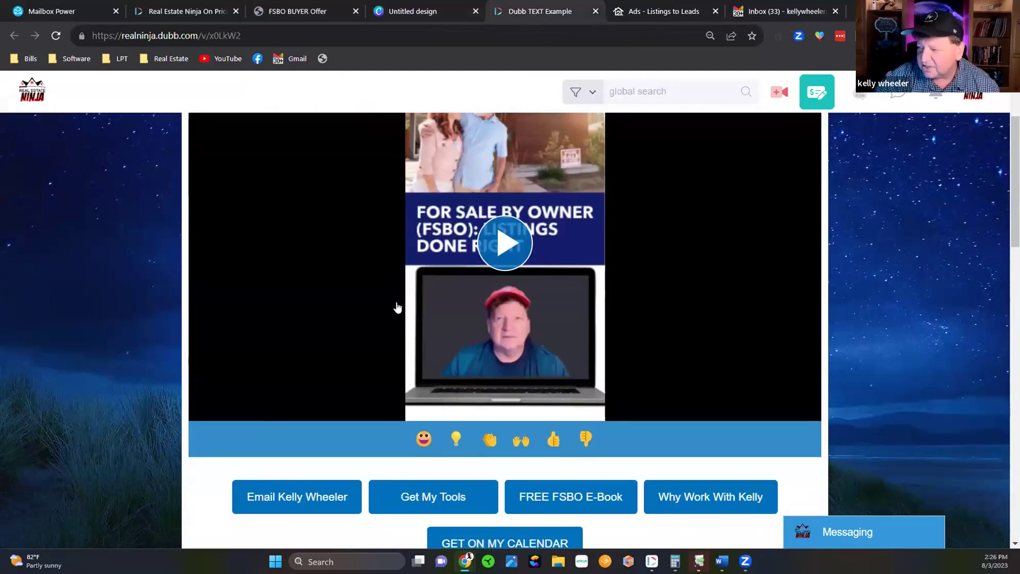
scroll(397, 306, up, 1)
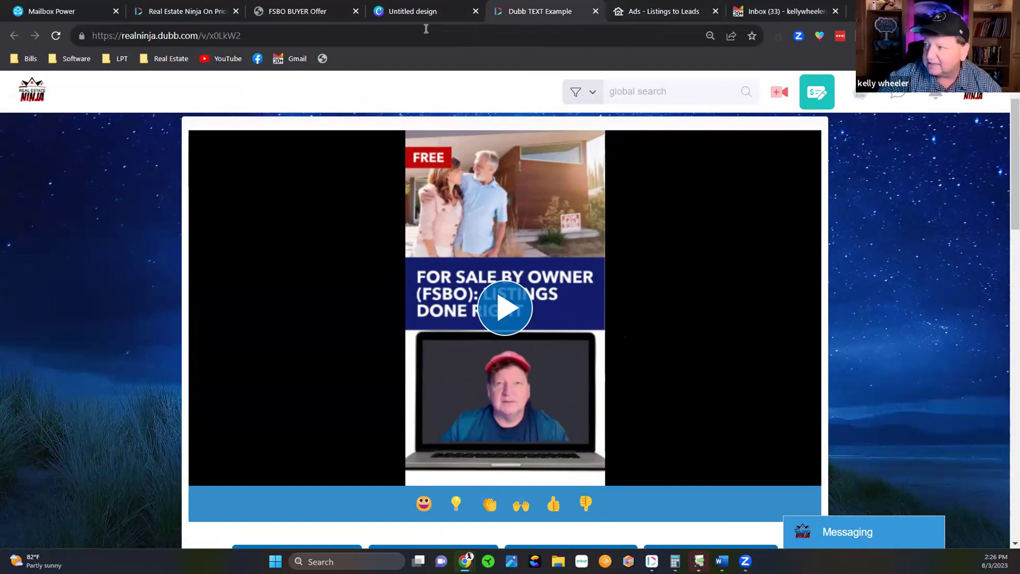
click(416, 11)
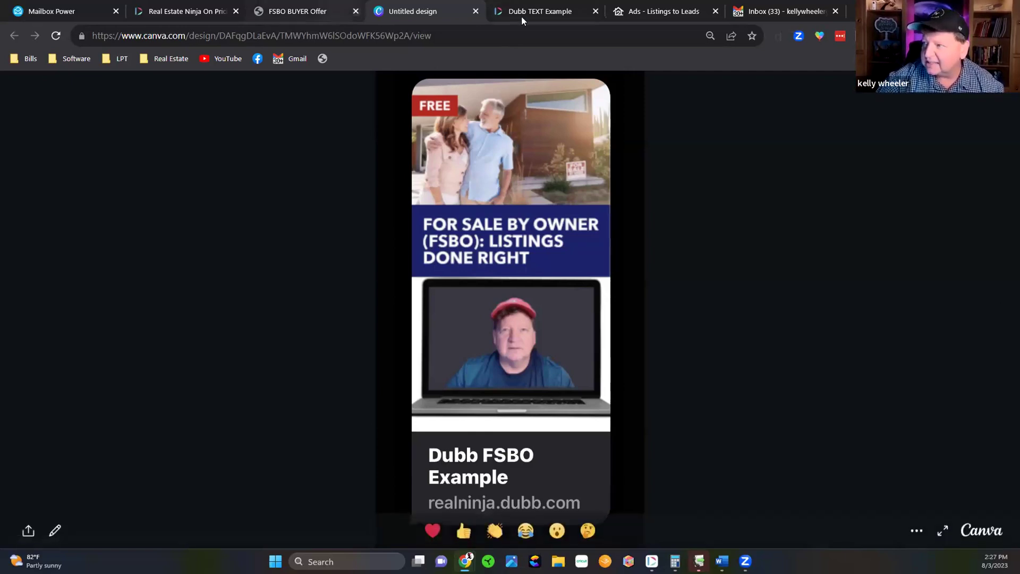
Step: Replay the 'Listings Done Right' FSBO video from the start, pause at 0:03, view contact links
click(548, 12)
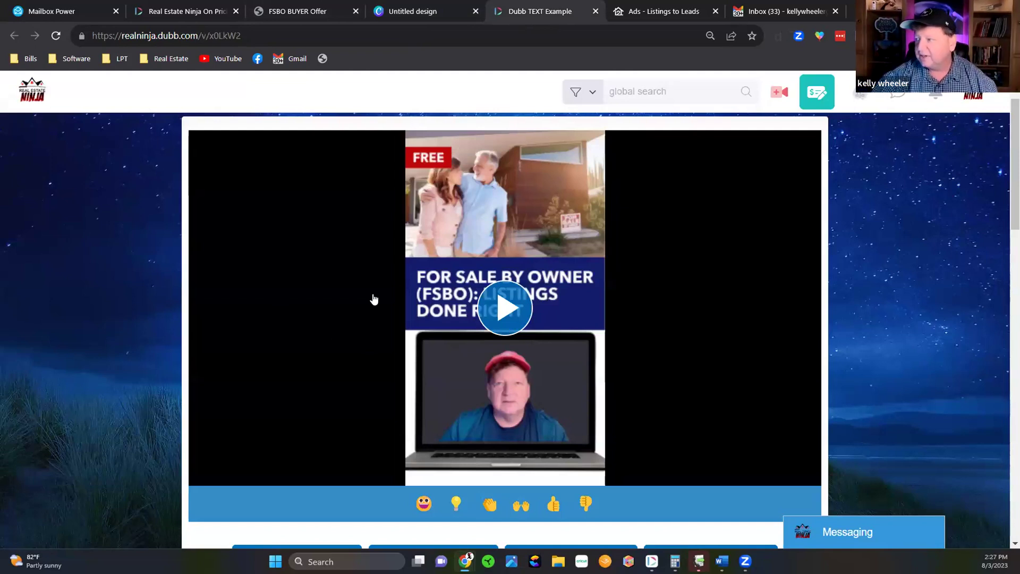
click(505, 308)
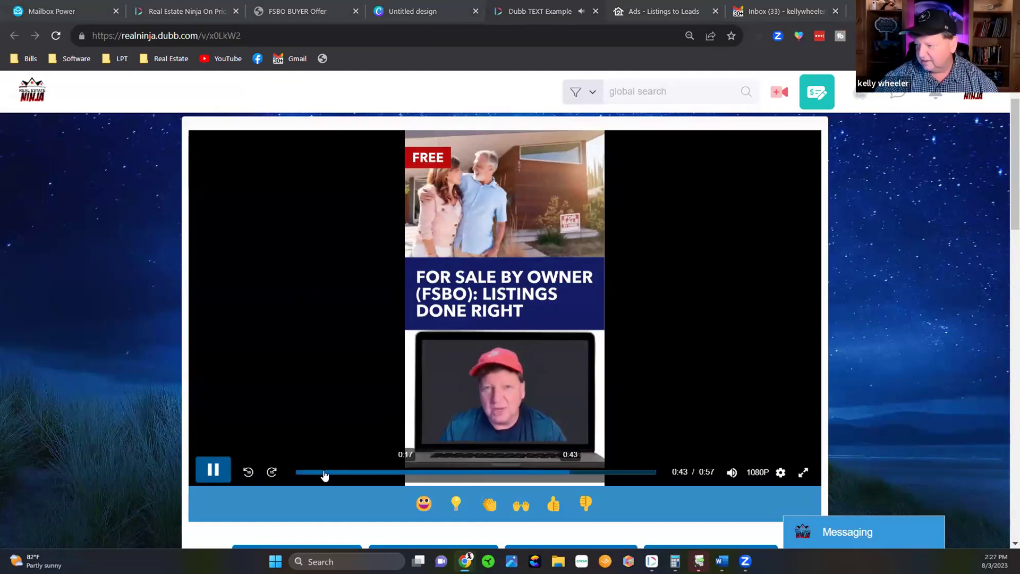
click(301, 474)
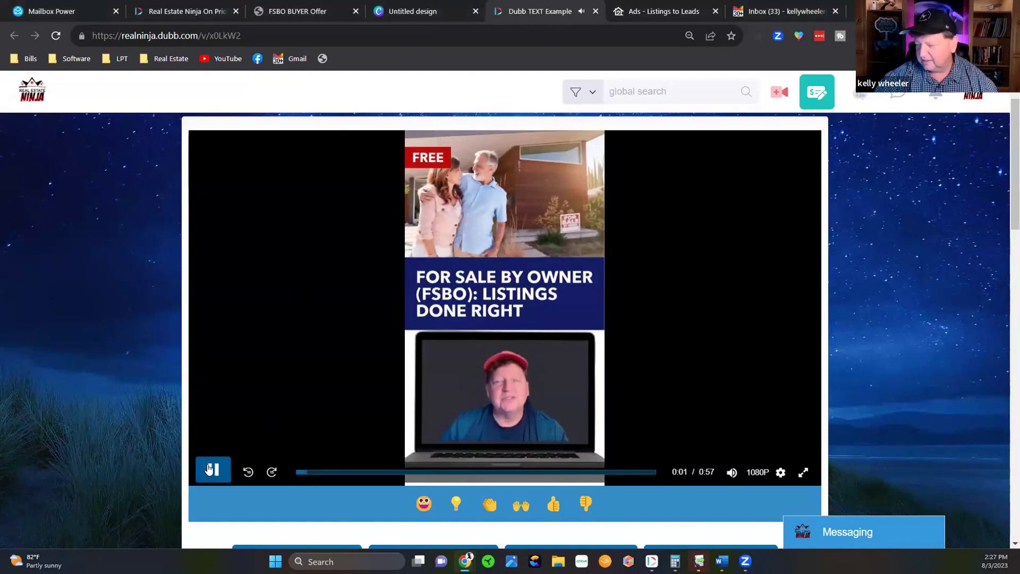
click(211, 470)
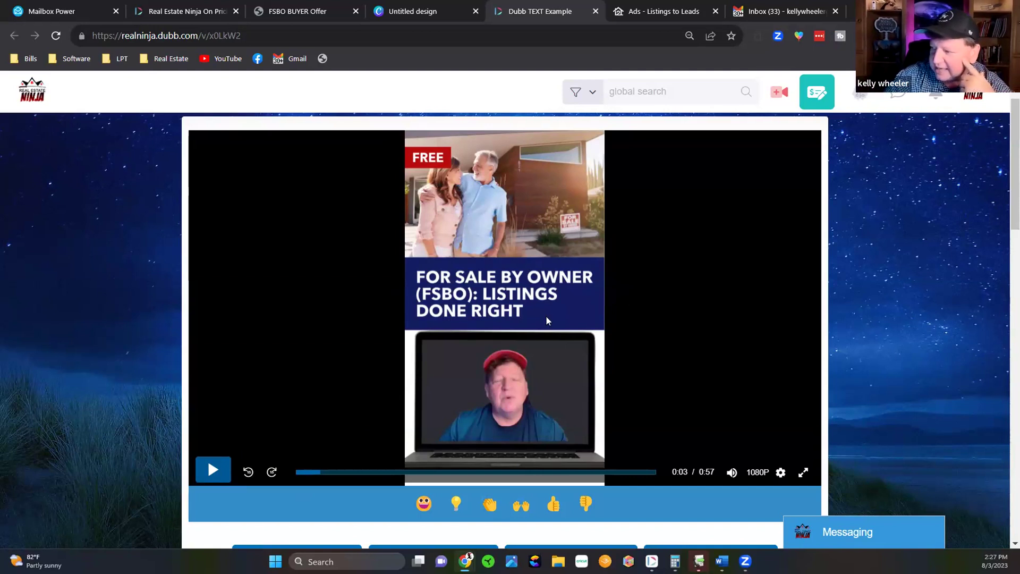
scroll(352, 366, down, 5)
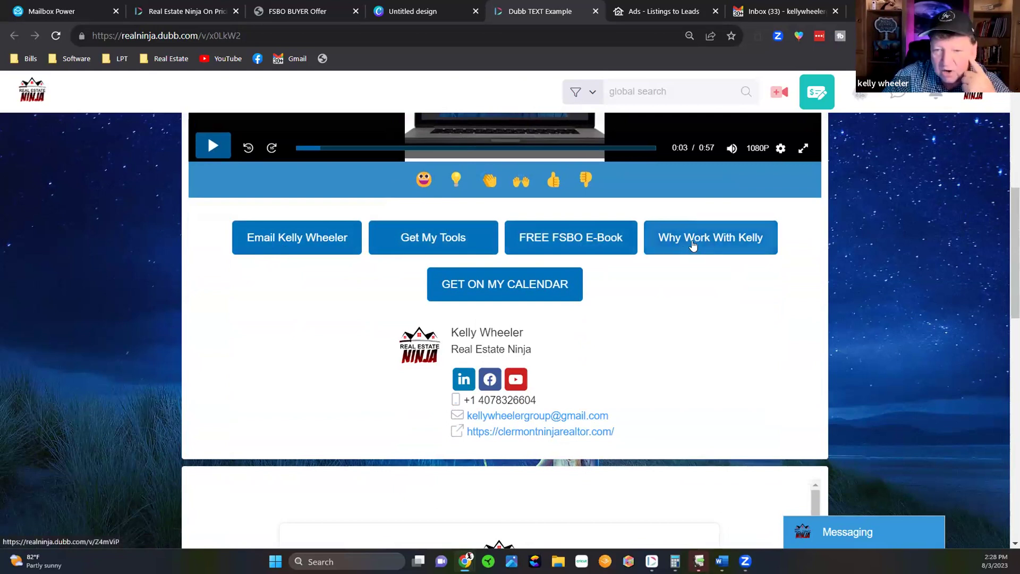
scroll(478, 324, up, 5)
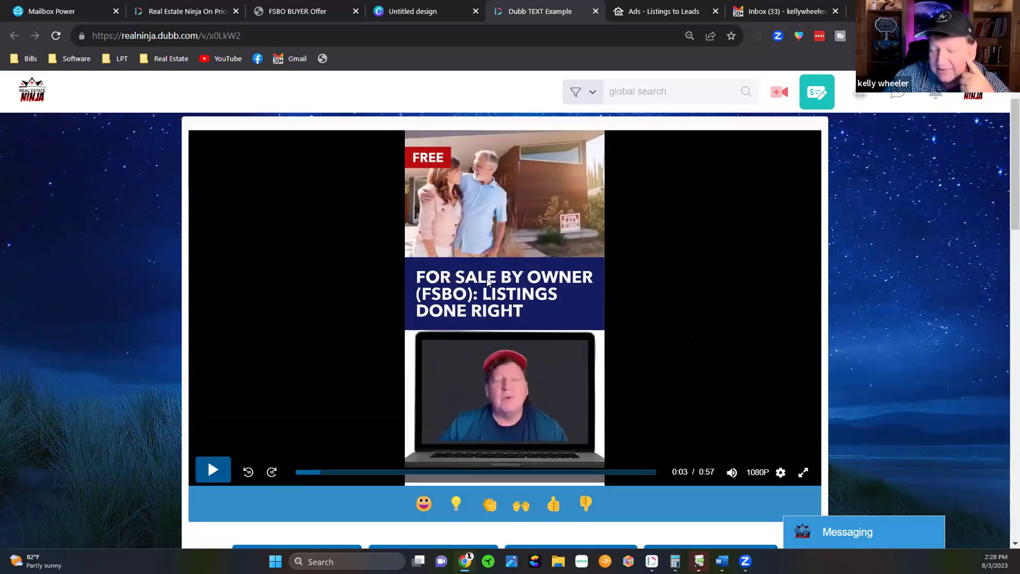
click(418, 10)
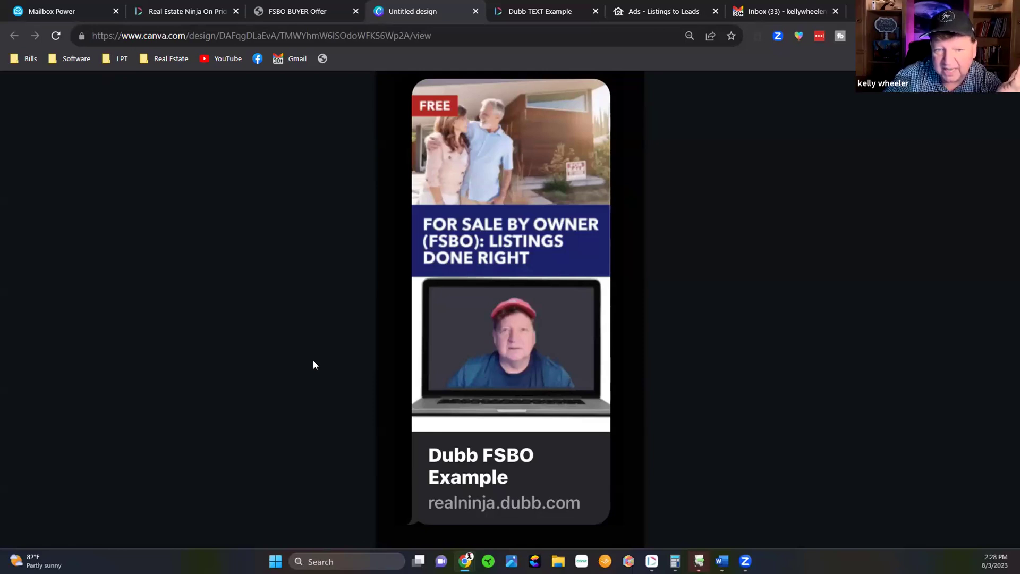
click(534, 10)
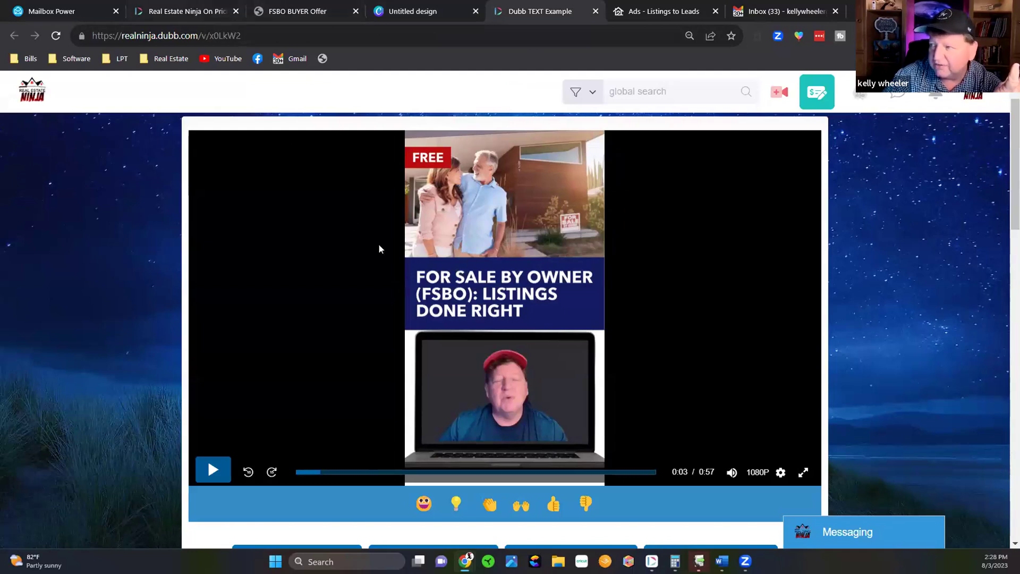
click(297, 11)
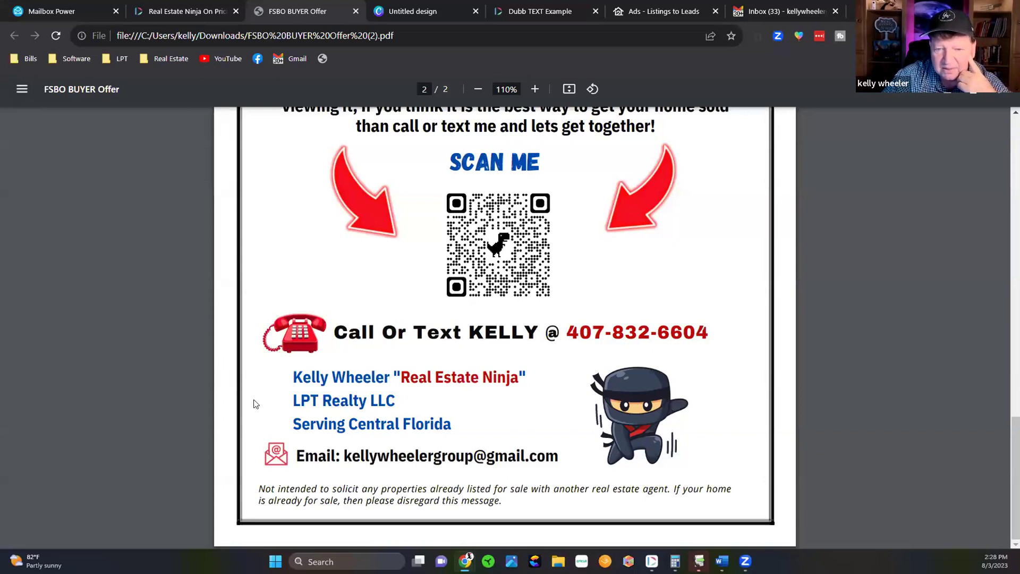
click(439, 13)
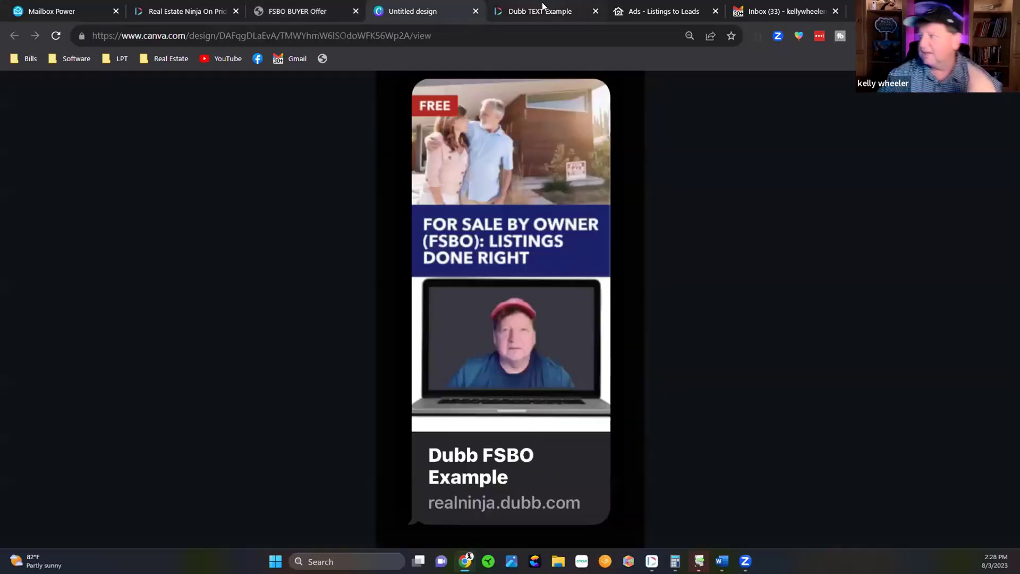
click(540, 11)
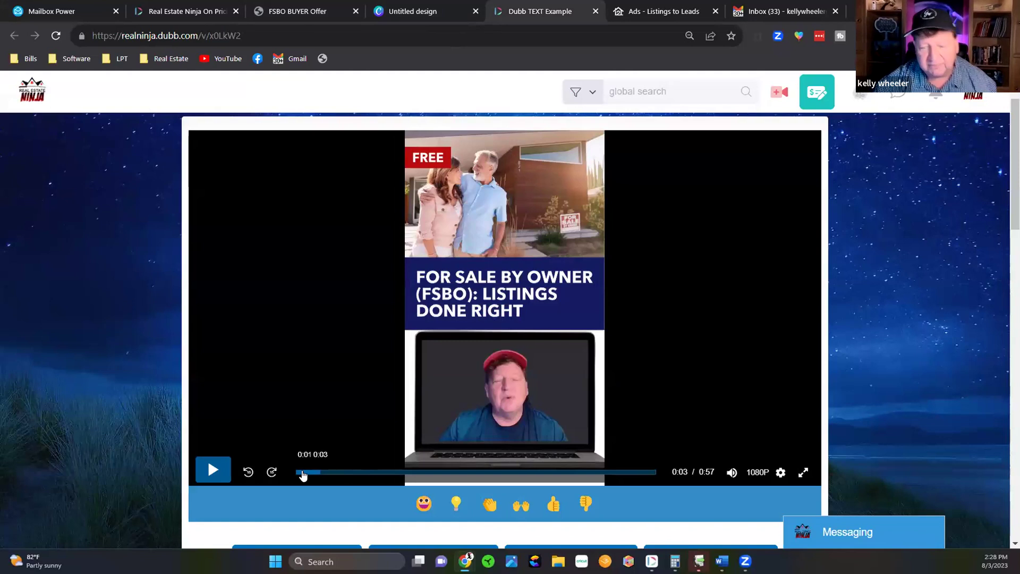
click(426, 11)
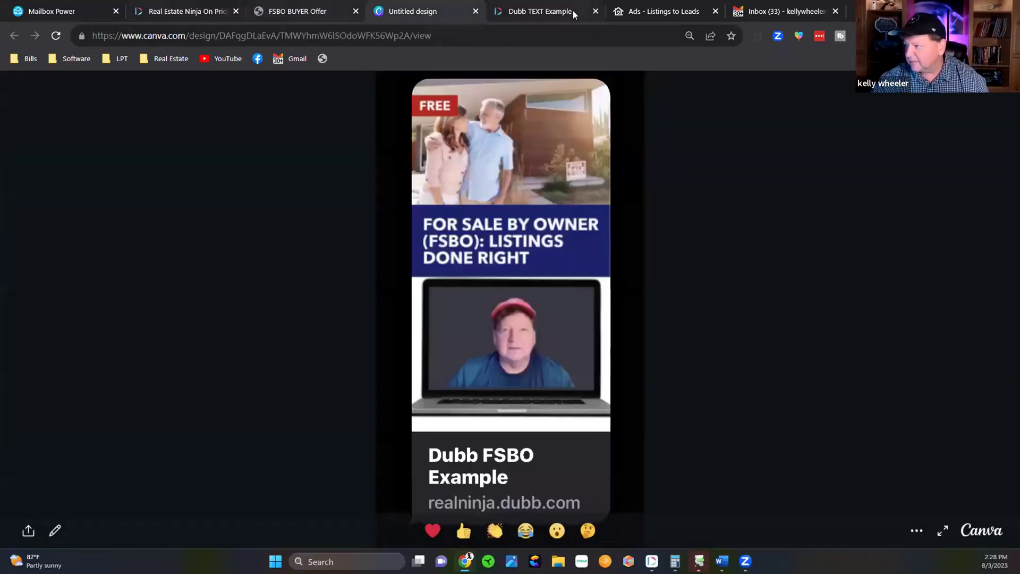
click(552, 12)
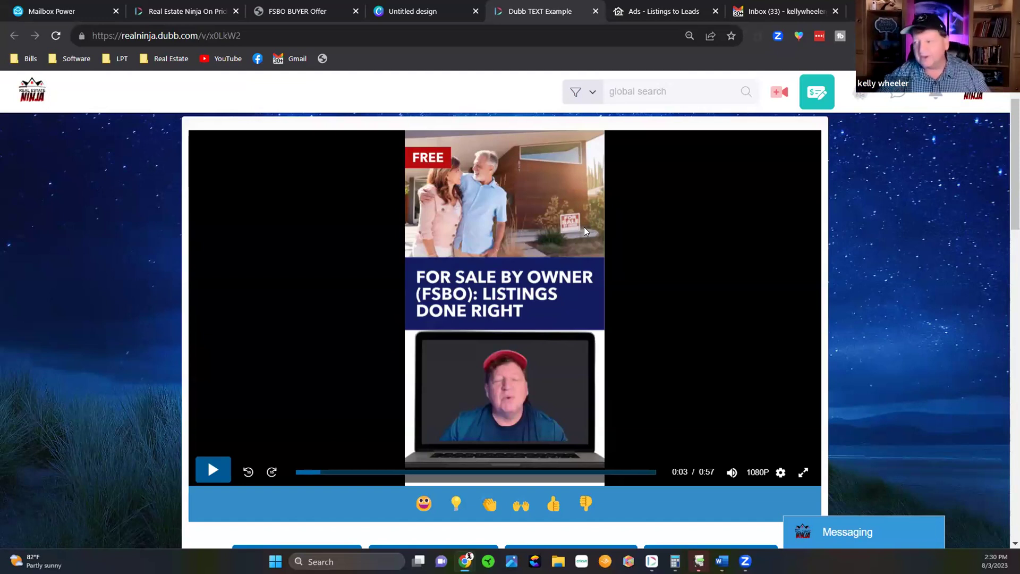
Step: Switch to the Listings to Leads ad page
click(662, 11)
Step: Bring up the Gmail draft with the 'Watch Video (11:32)' thumbnail and select its contents
click(522, 10)
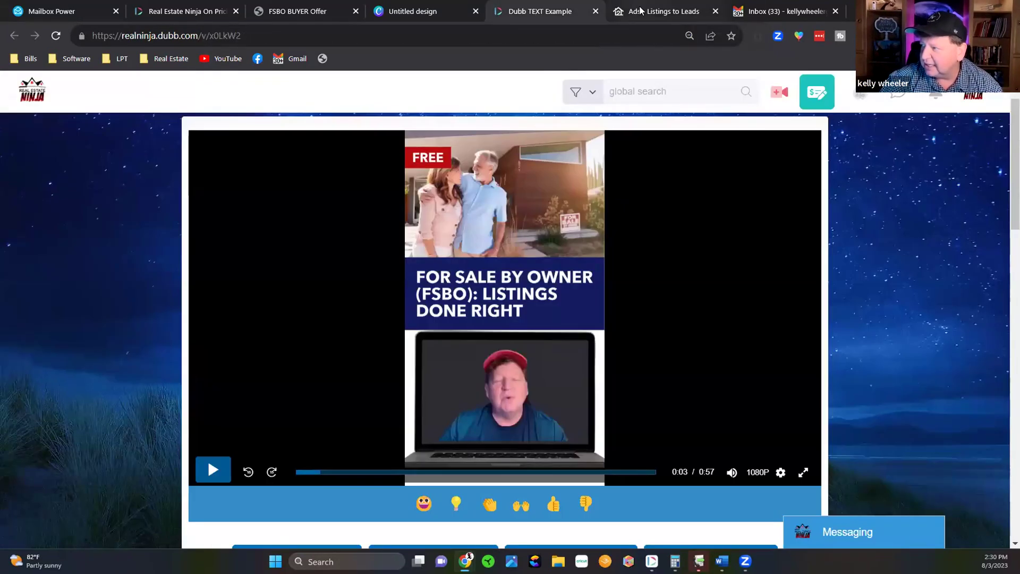
click(782, 11)
key(ctrl+a)
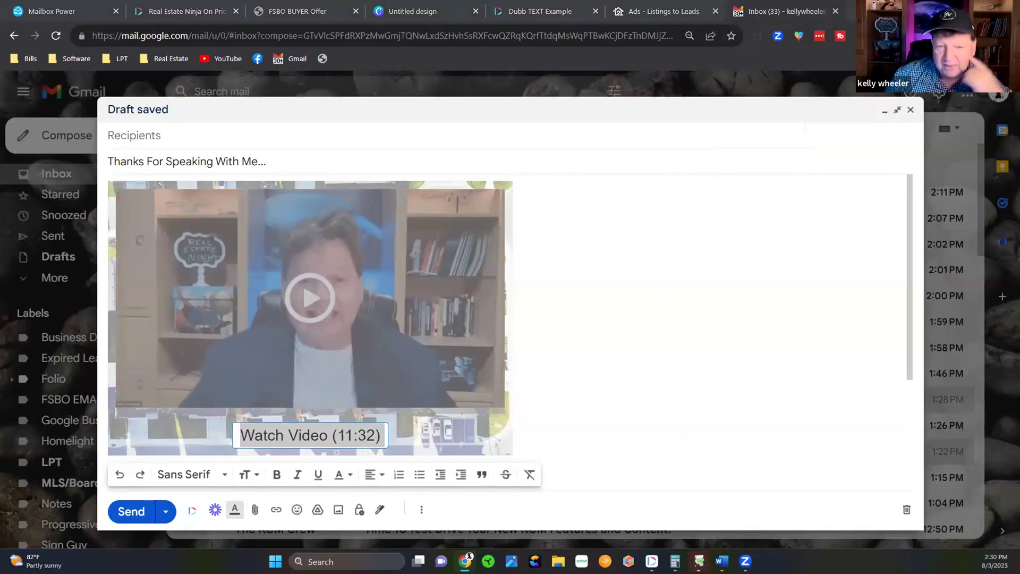
Step: Deselect the video thumbnail and close the 'Thanks For Speaking With Me...' draft
click(755, 355)
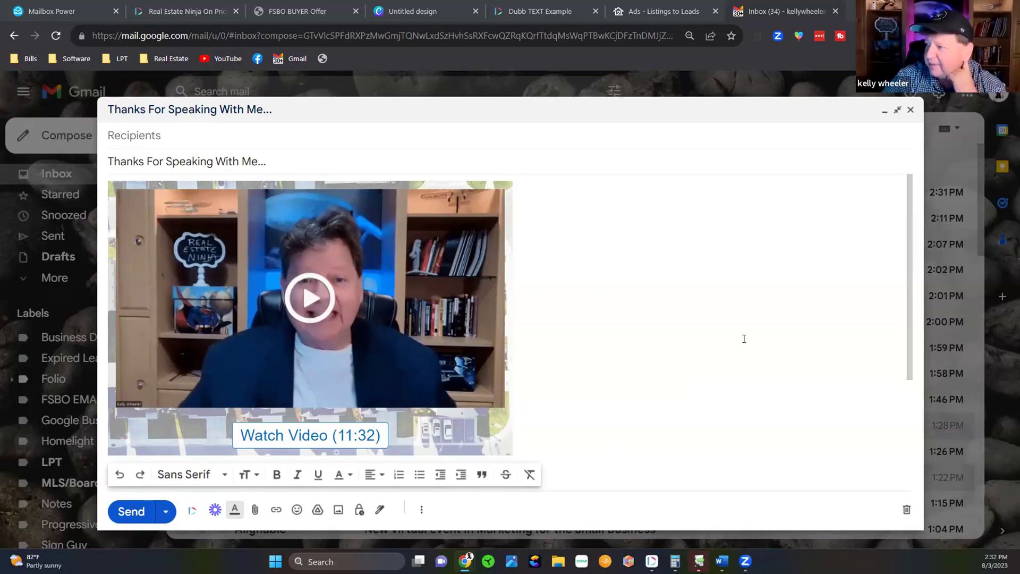
click(885, 112)
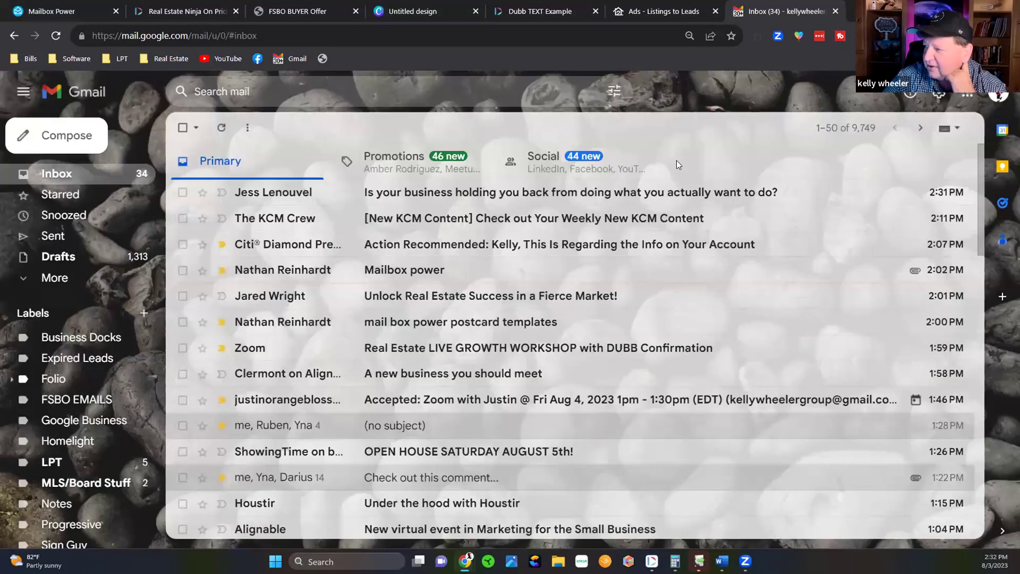
Step: Switch to the Listings to Leads 'DUBB TEST' ad with its FSBO copy and Dubb link
click(617, 12)
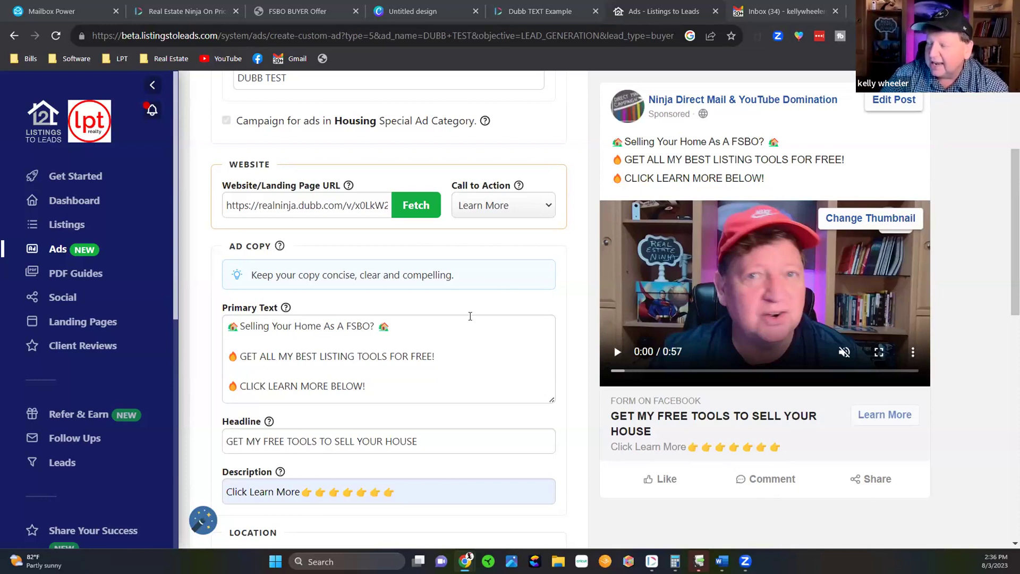
Step: Cut the Dubb link from the Landing Page URL field and open a new browser tab
scroll(464, 321, up, 4)
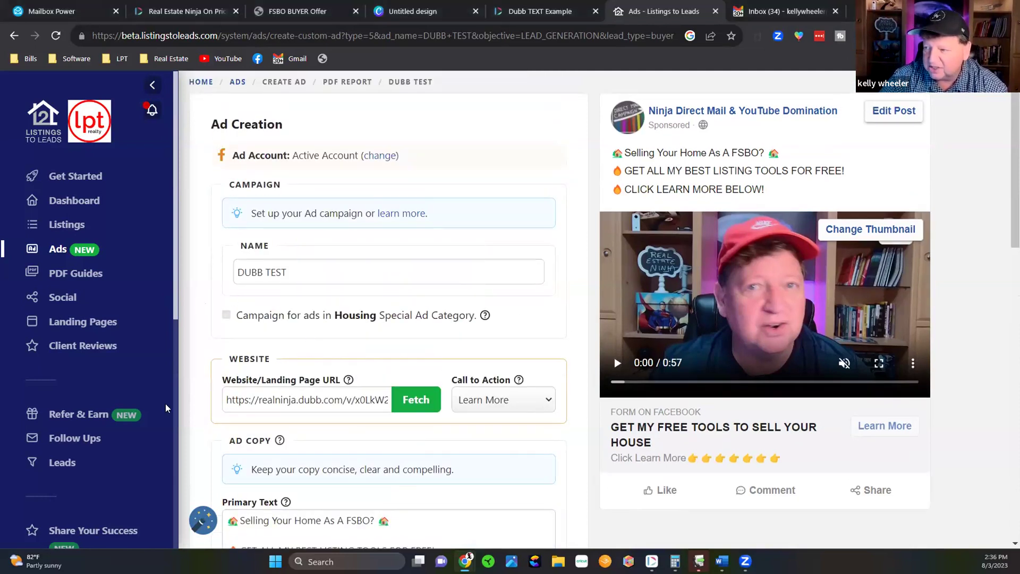
scroll(199, 315, down, 5)
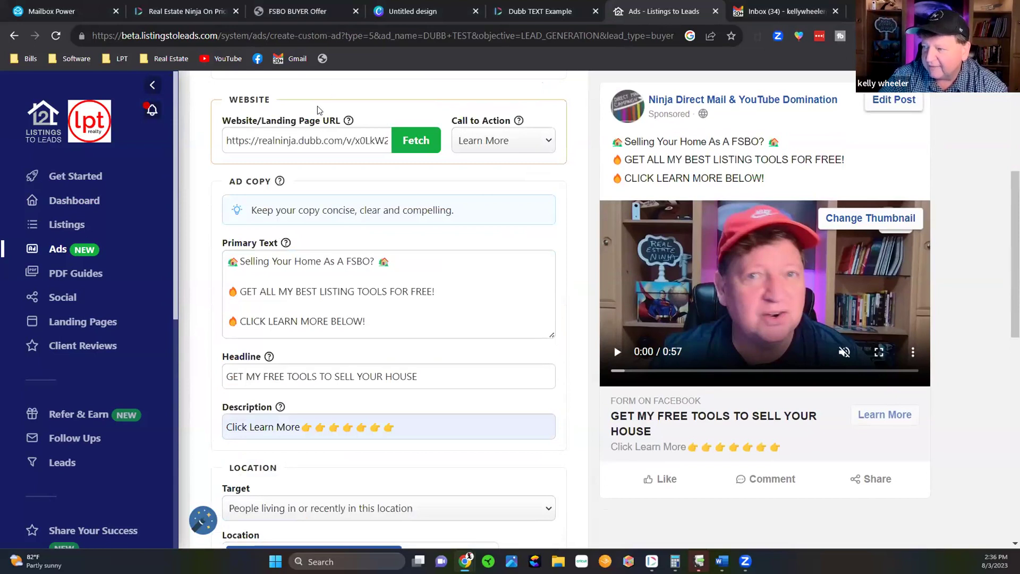
triple_click(228, 138)
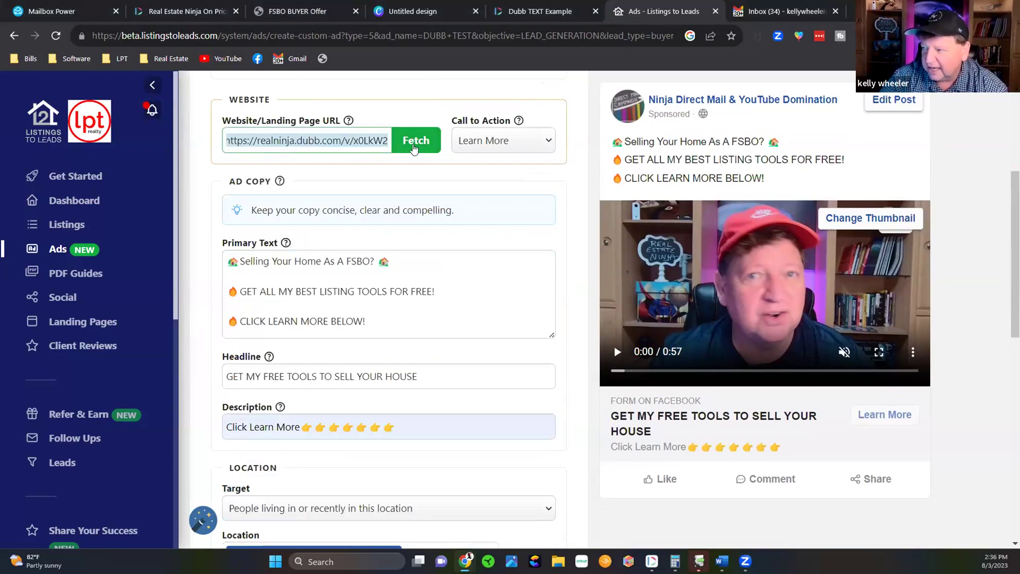
right_click(350, 140)
click(386, 193)
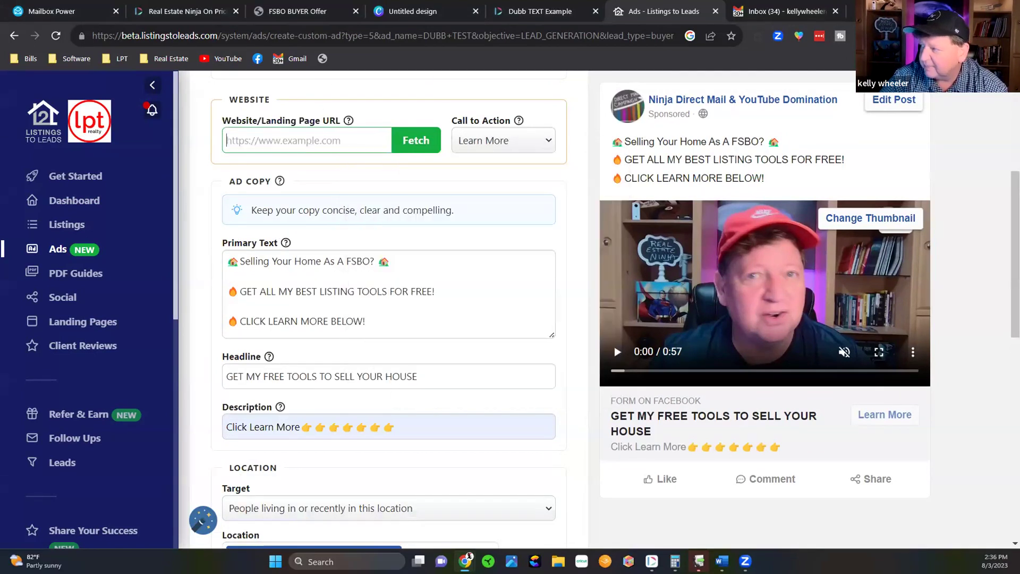
key(ctrl+t)
right_click(273, 31)
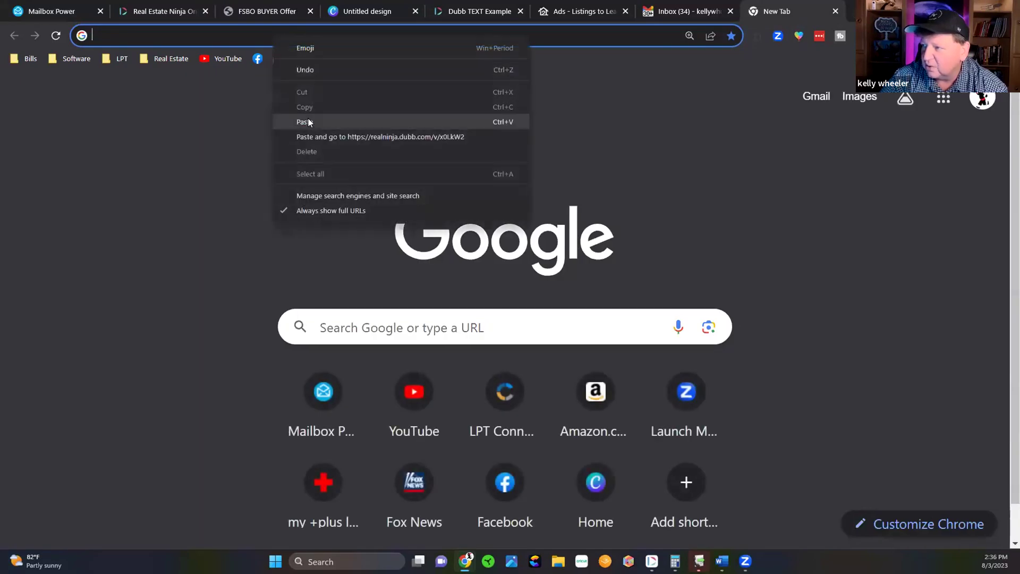
Step: Load the Dubb link in the new tab, review its buttons and signature, then return to the ad
click(308, 119)
key(Return)
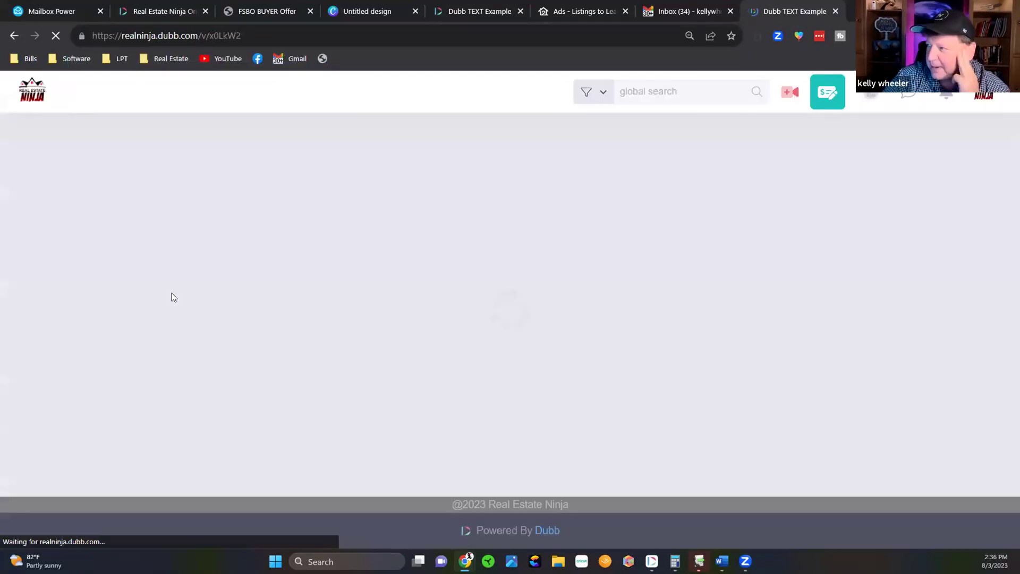
scroll(128, 322, down, 3)
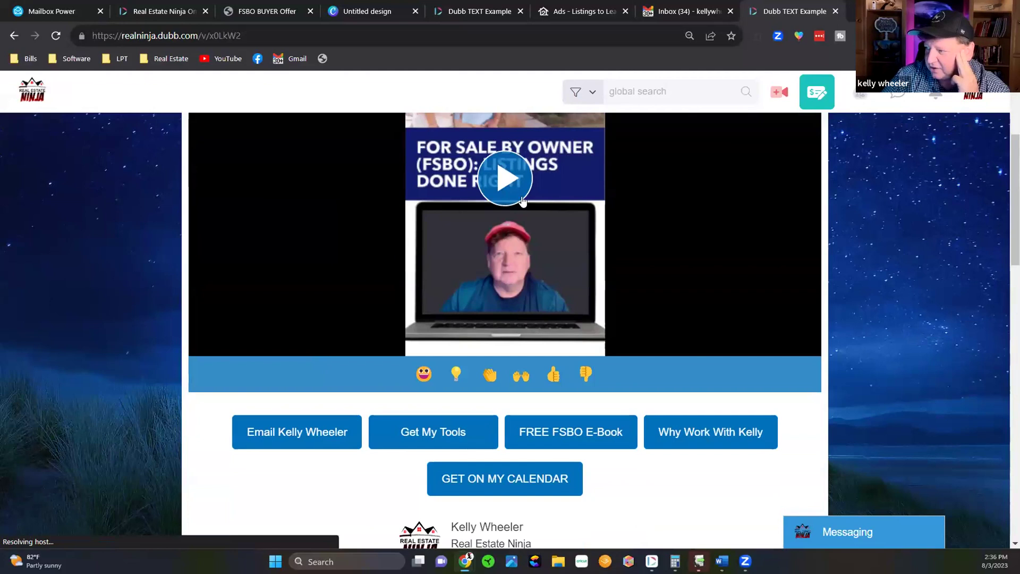
scroll(242, 280, down, 2)
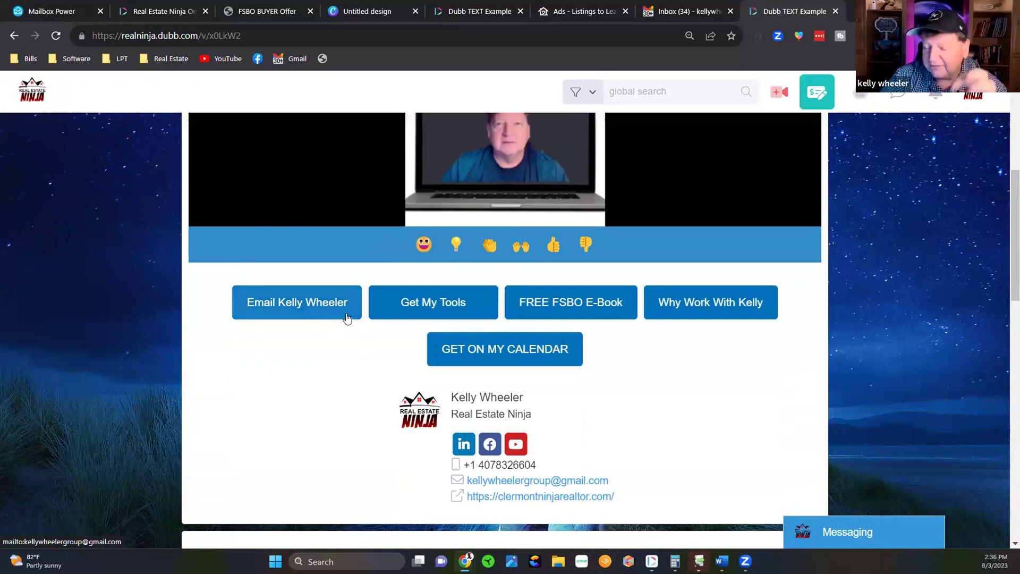
scroll(346, 316, up, 5)
scroll(345, 315, down, 5)
scroll(347, 313, up, 5)
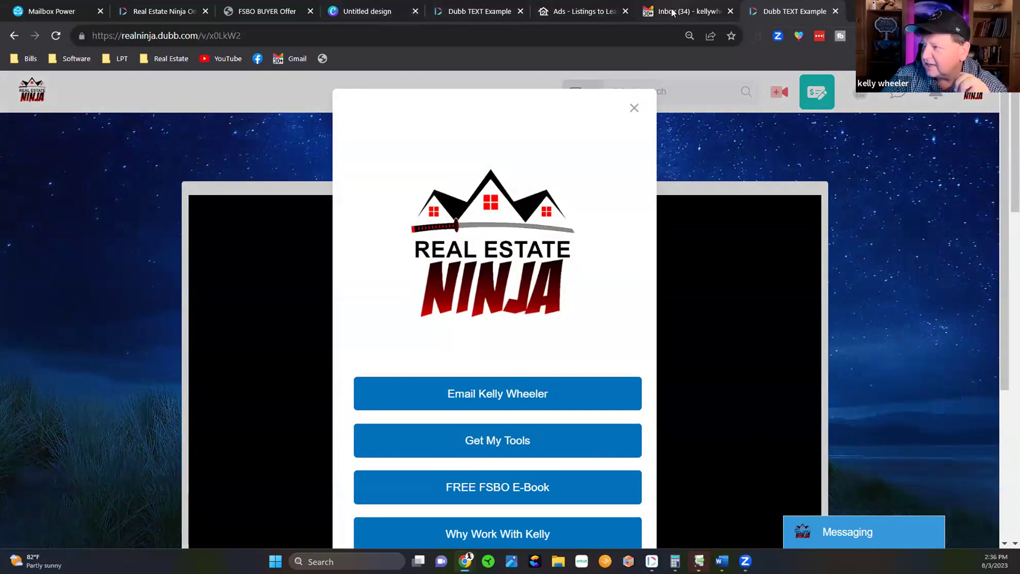
click(566, 12)
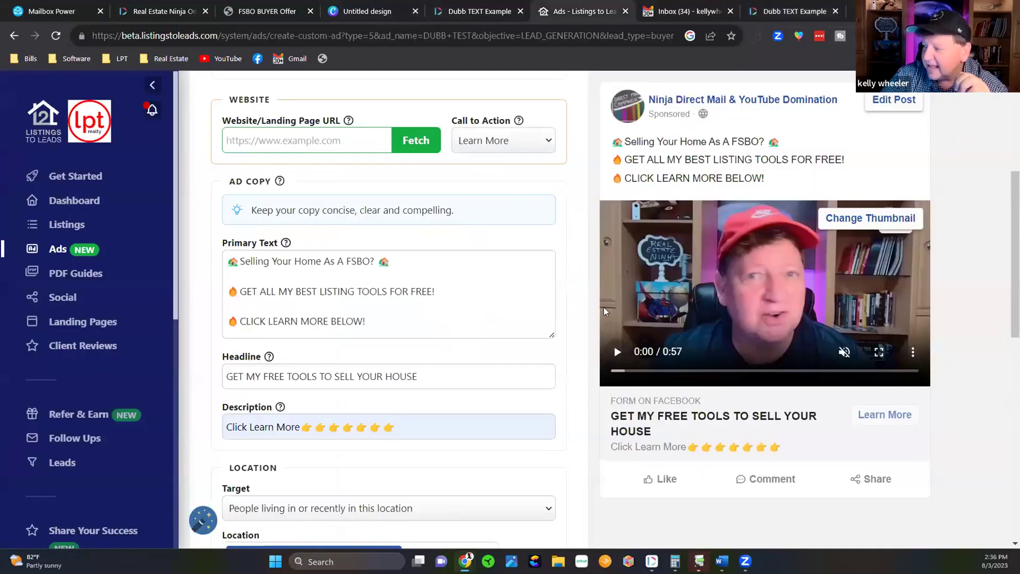
scroll(607, 310, down, 10)
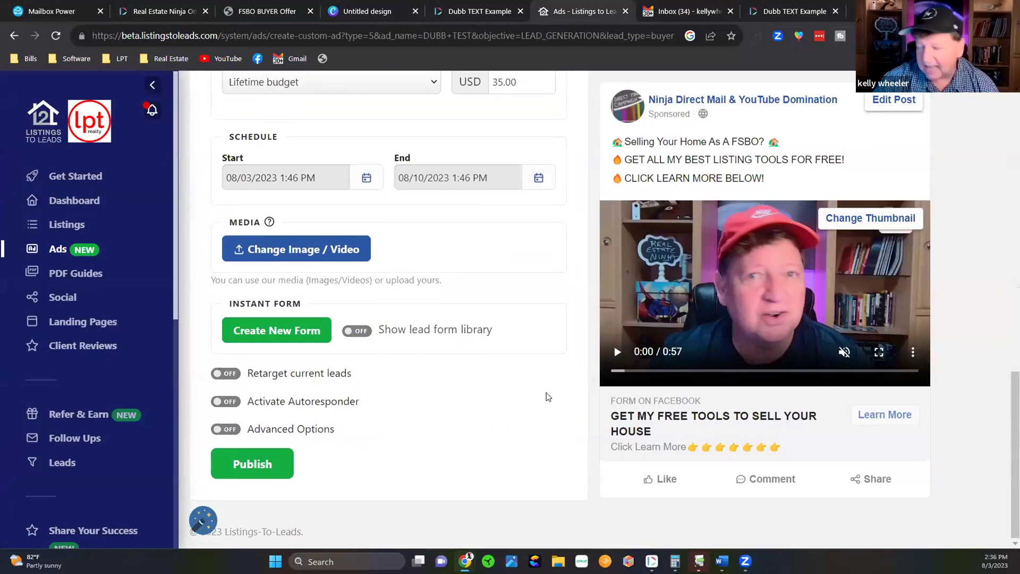
scroll(548, 396, up, 5)
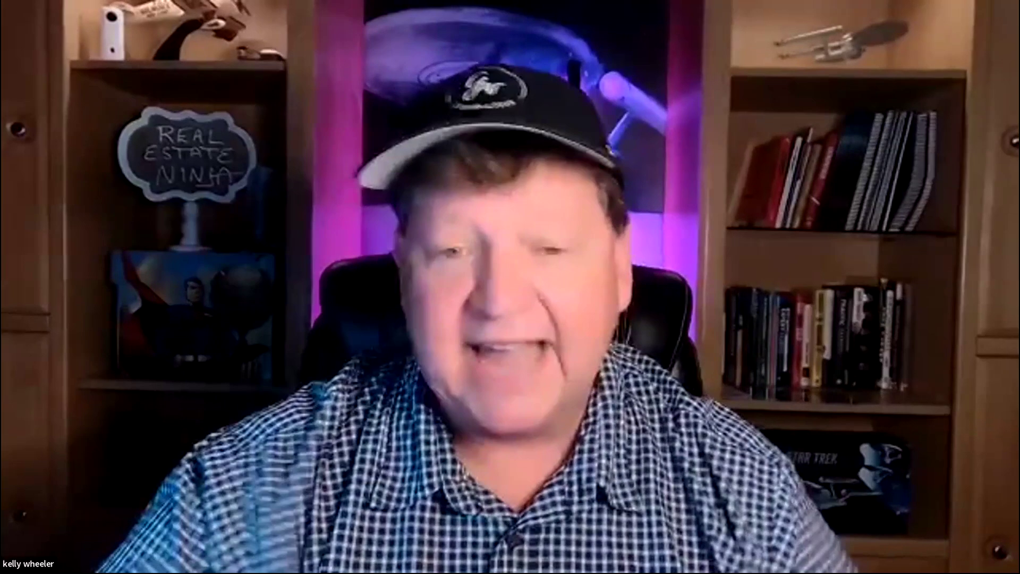